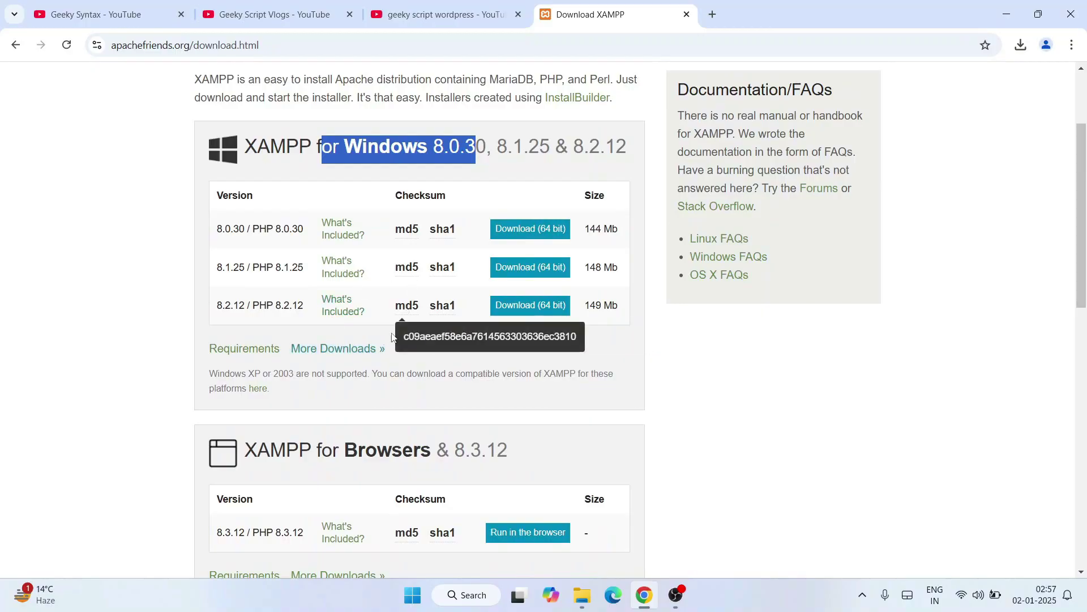
# Step: Request the 64-bit XAMPP 8.2.12 installer download, check the SourceForge tab, then minimize Chrome
pyautogui.moveTo(213, 309); pyautogui.dragTo(309, 309)
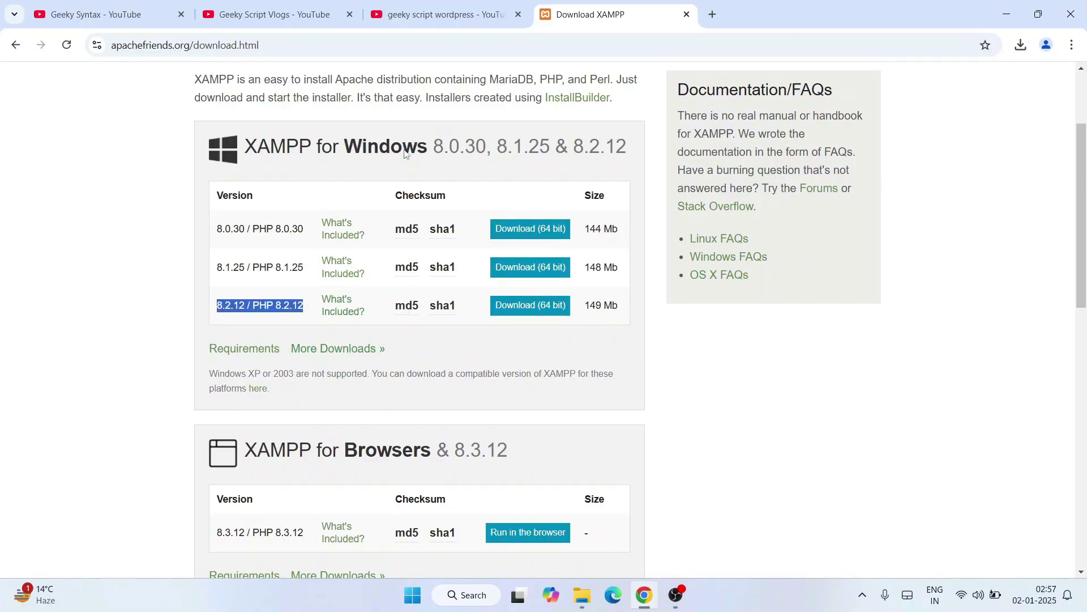
pyautogui.click(533, 312)
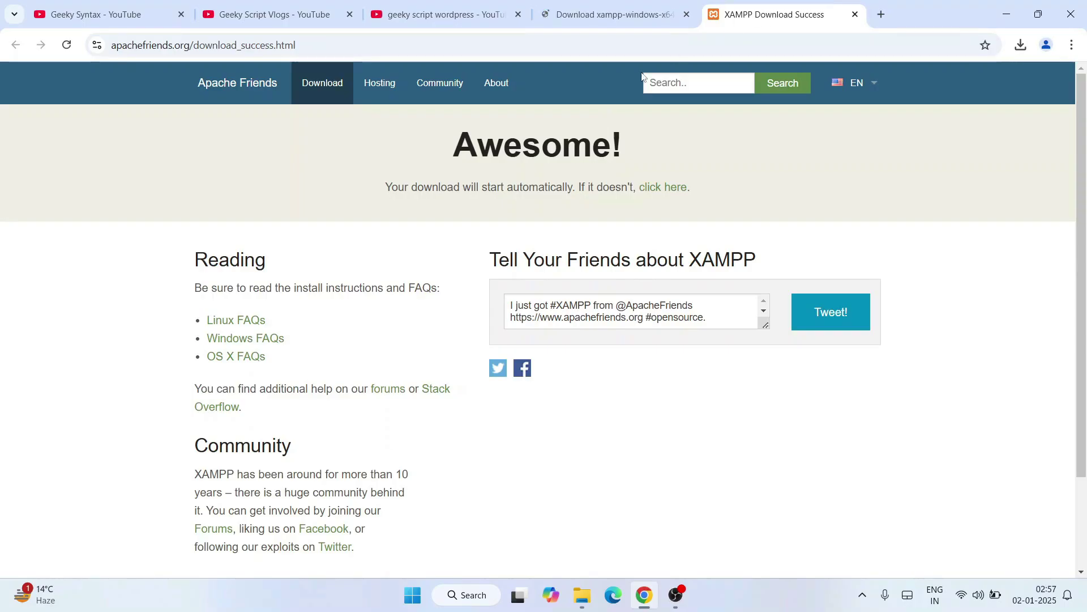
pyautogui.click(609, 14)
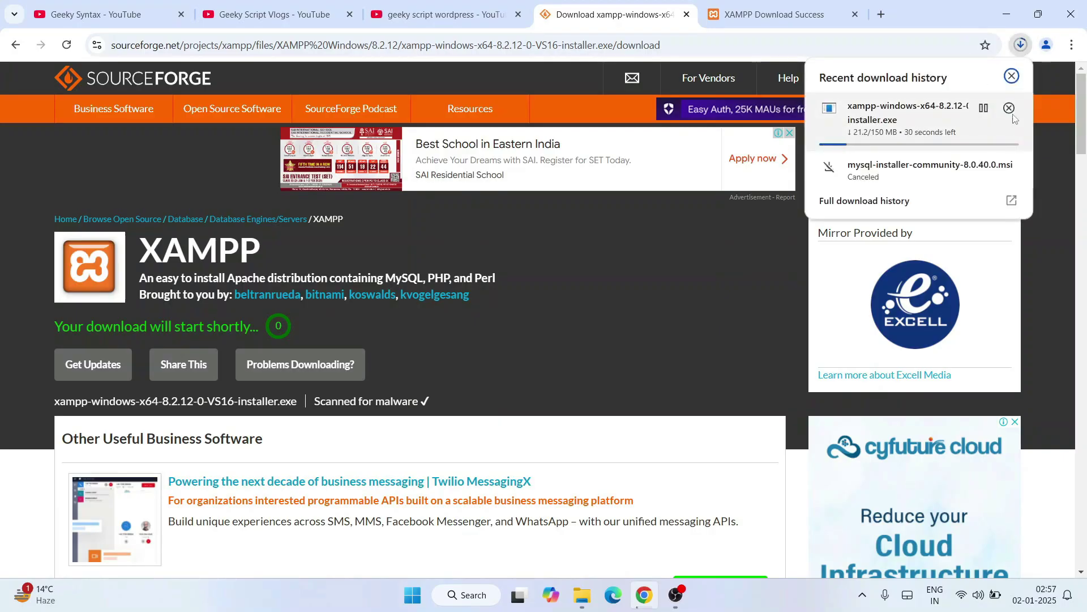
pyautogui.click(1007, 14)
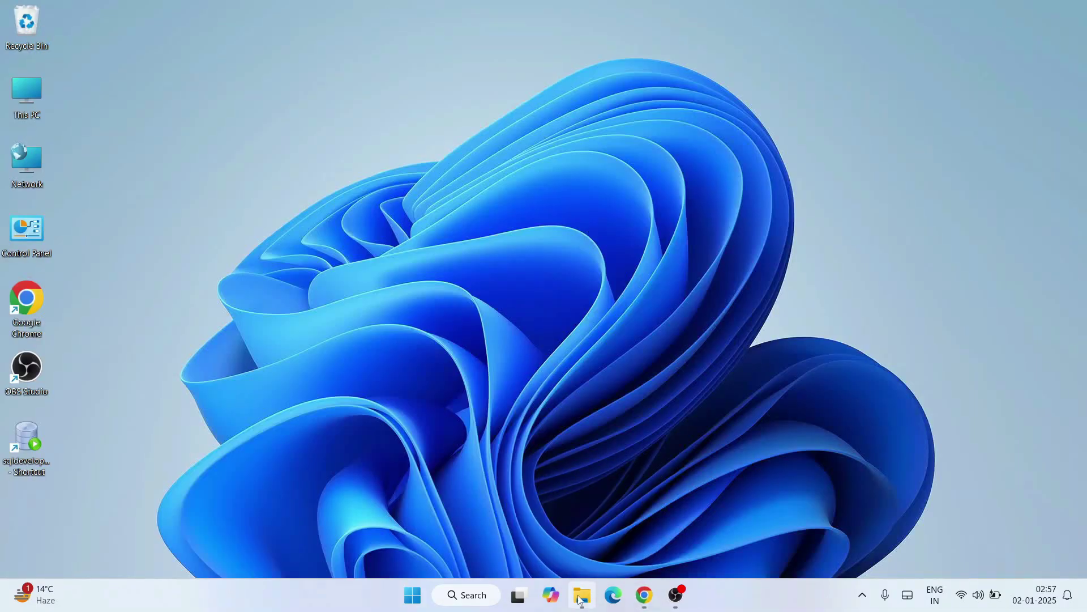
# Step: Launch xampp-windows-x64-8.2.12-0-VS16-installer.exe from Downloads\files and approve the User Account Control prompt
pyautogui.click(580, 596)
pyautogui.click(240, 138)
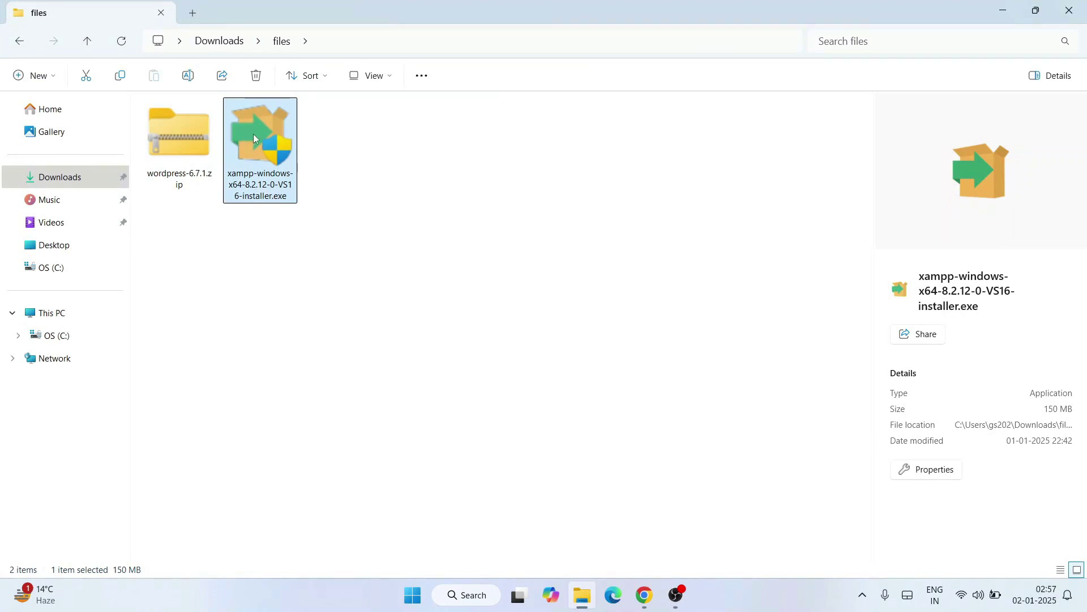
pyautogui.doubleClick(253, 134)
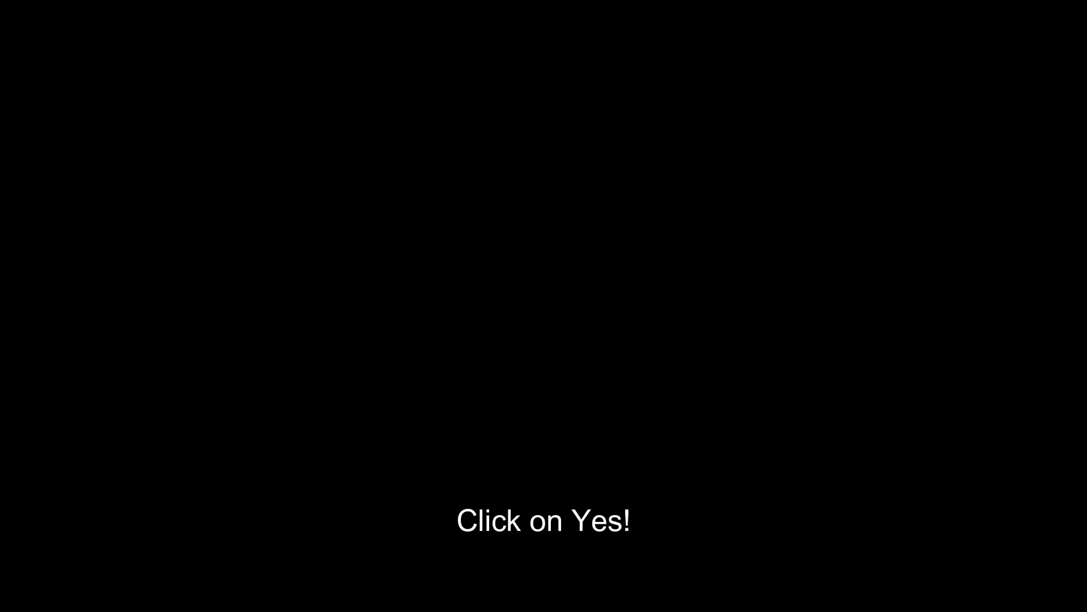
pyautogui.click(485, 423)
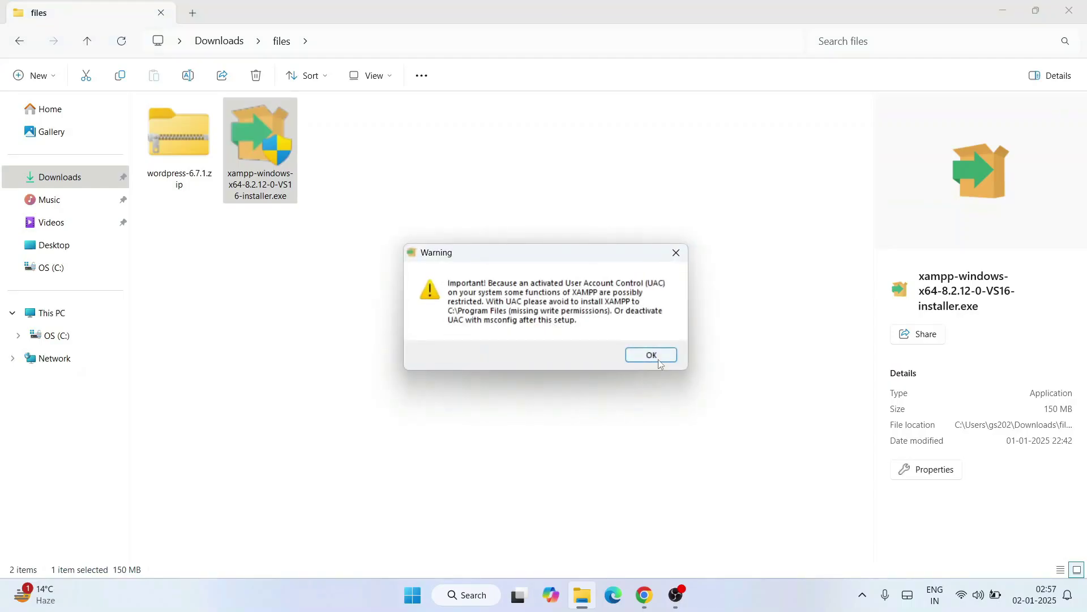
# Step: Dismiss the warning and accept the default components and the C:\xampp install folder
pyautogui.click(655, 355)
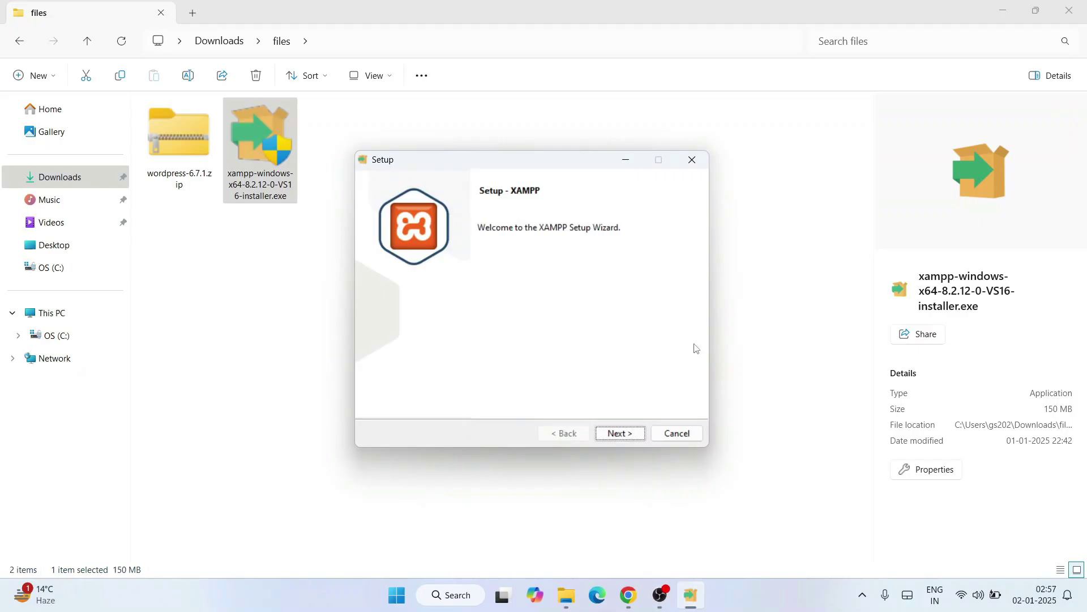
pyautogui.click(623, 434)
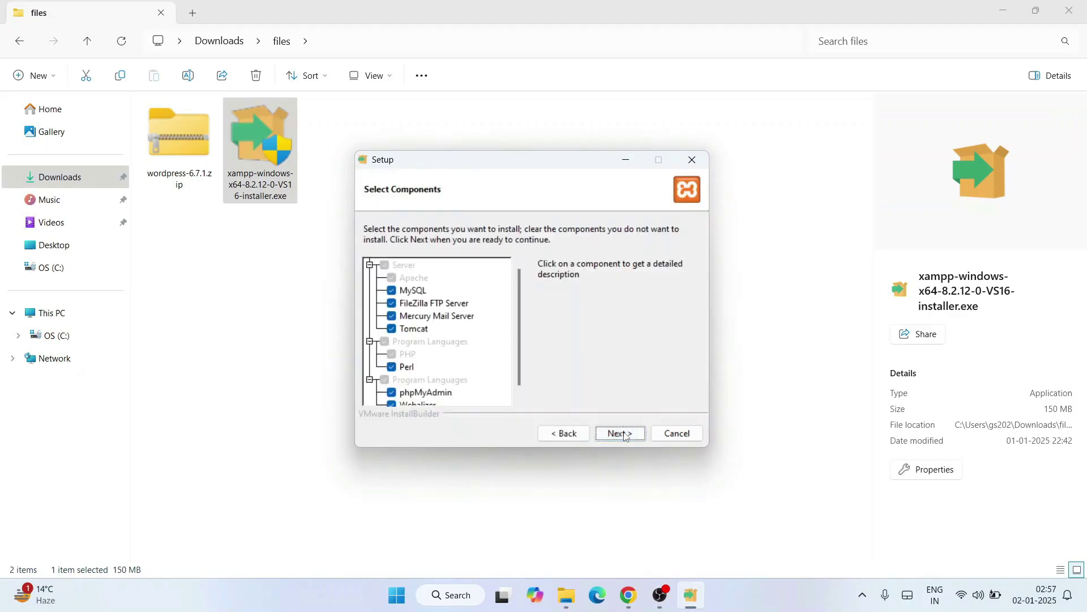
pyautogui.moveTo(523, 324); pyautogui.dragTo(521, 413)
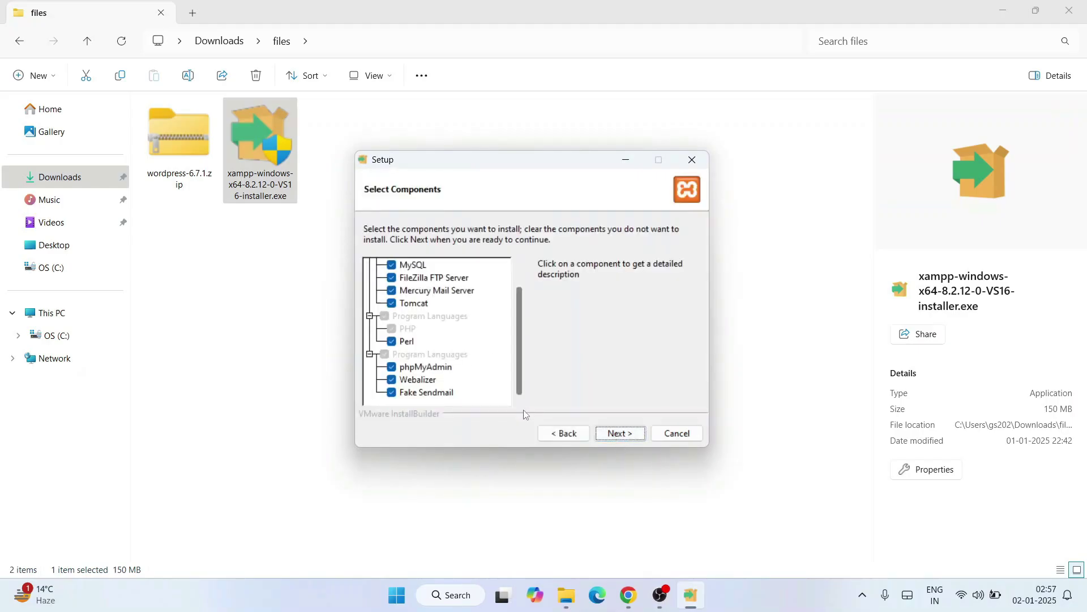
pyautogui.click(617, 433)
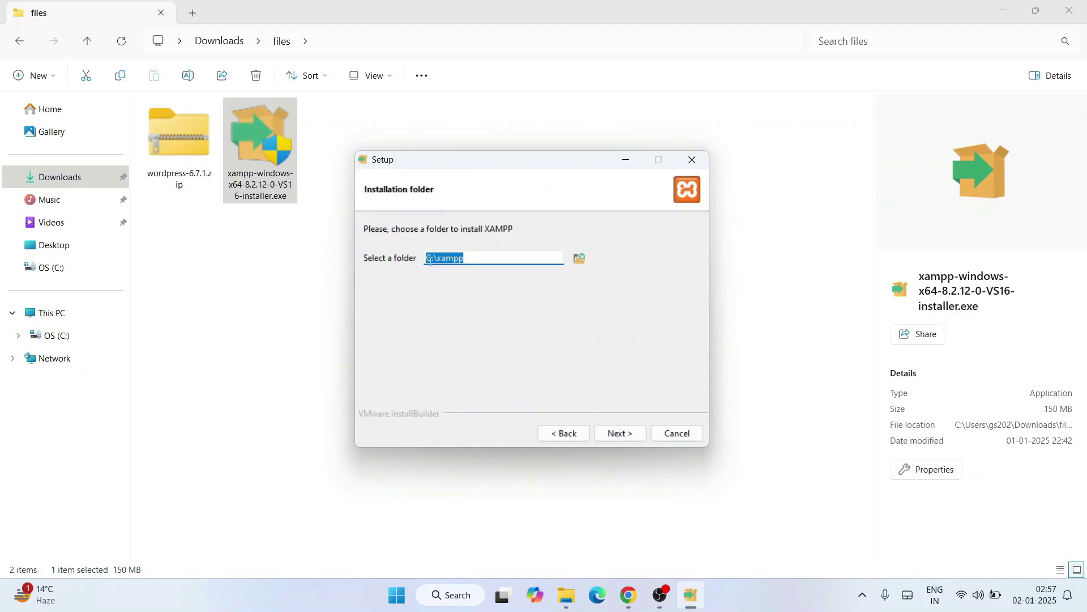
pyautogui.click(622, 434)
# Step: Keep English as the language, start the XAMPP installation, and return to Chrome
pyautogui.click(460, 257)
pyautogui.click(640, 267)
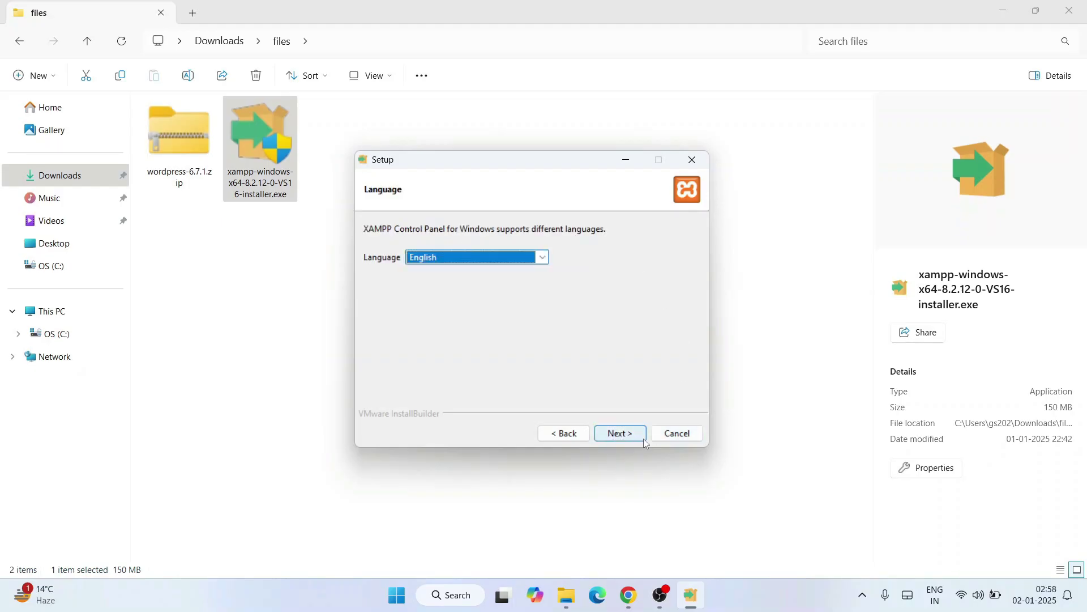
pyautogui.click(634, 435)
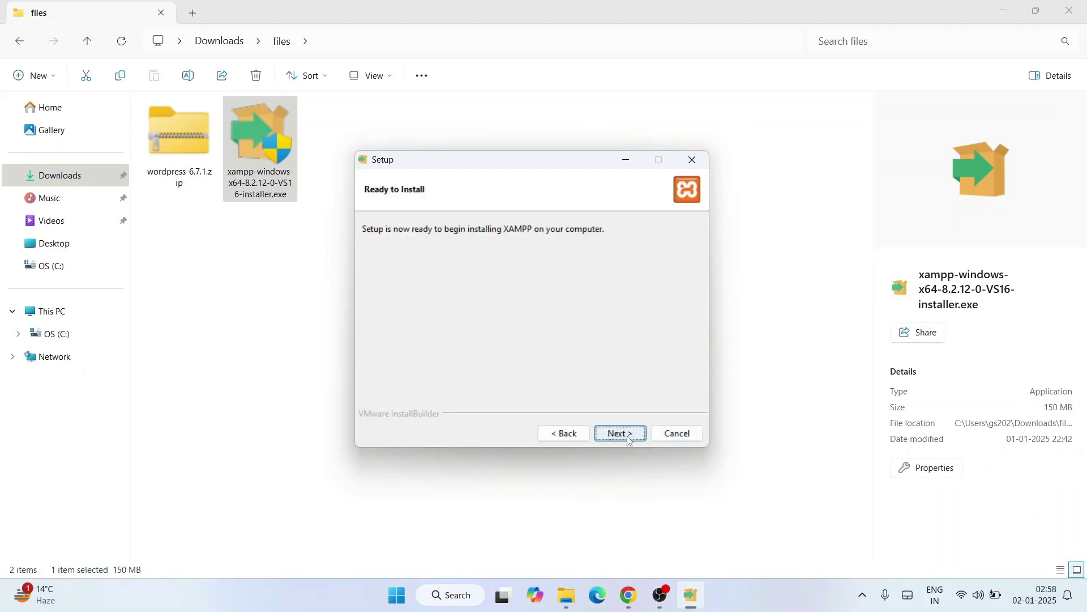
pyautogui.click(627, 435)
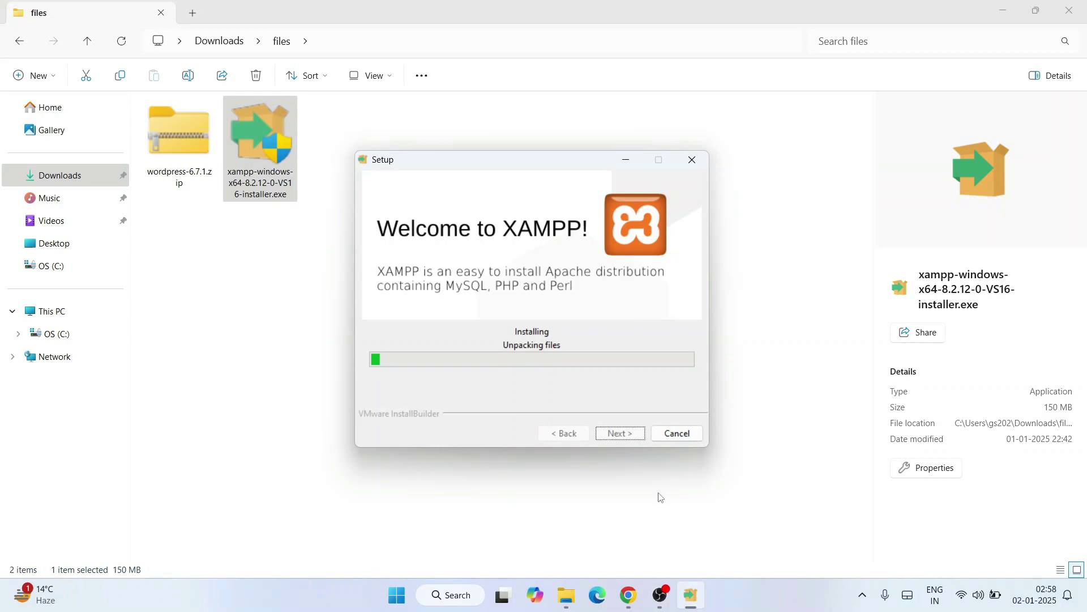
pyautogui.click(628, 595)
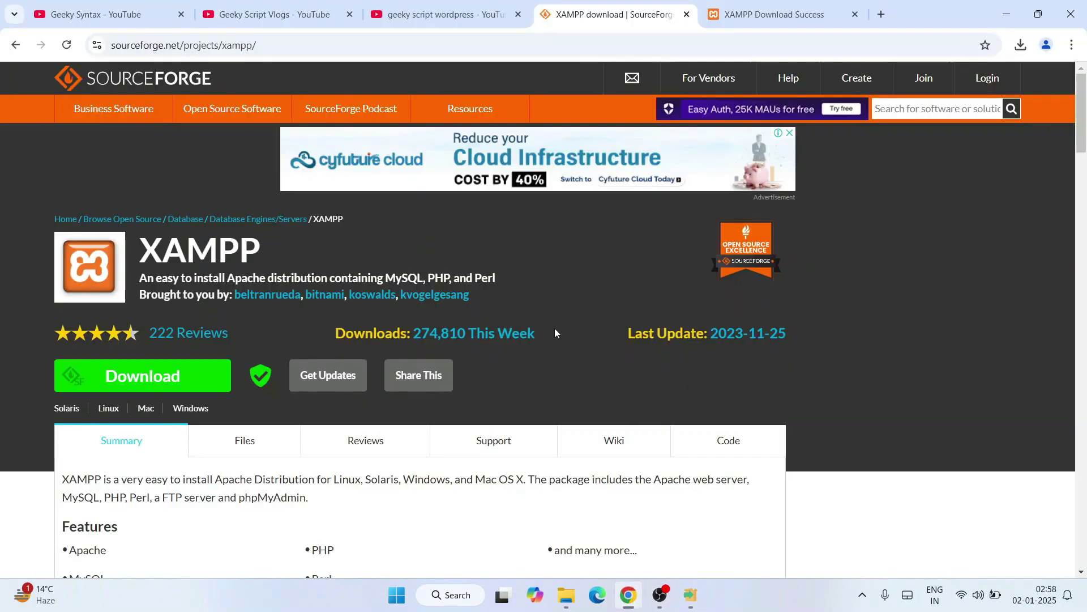
# Step: Search 'wordpress' in a new tab and open the WordPress.org download page
pyautogui.click(876, 14)
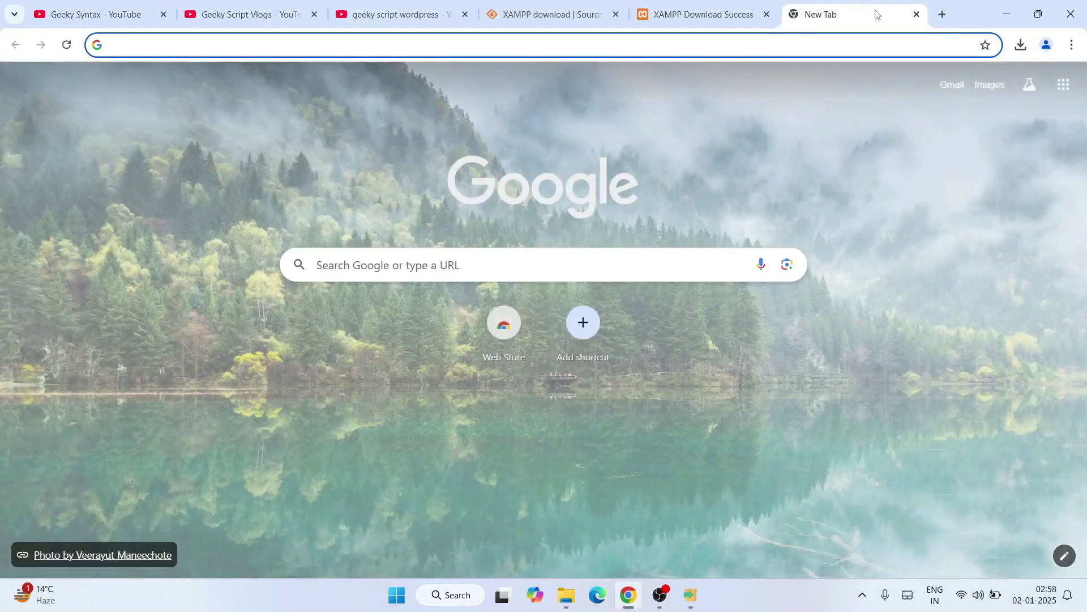
pyautogui.write('wordpress')
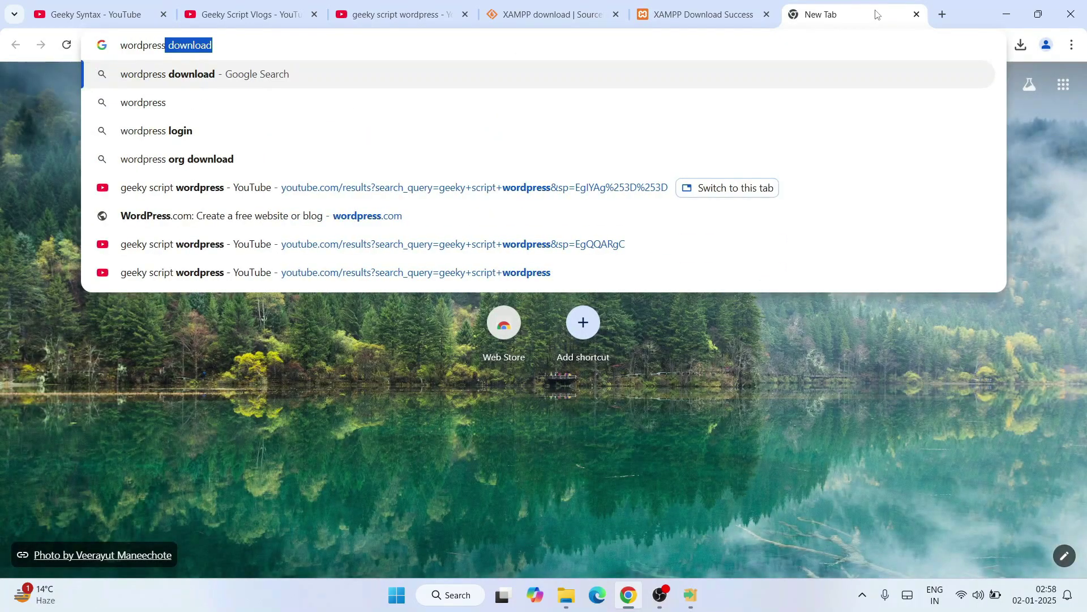
pyautogui.press('Return')
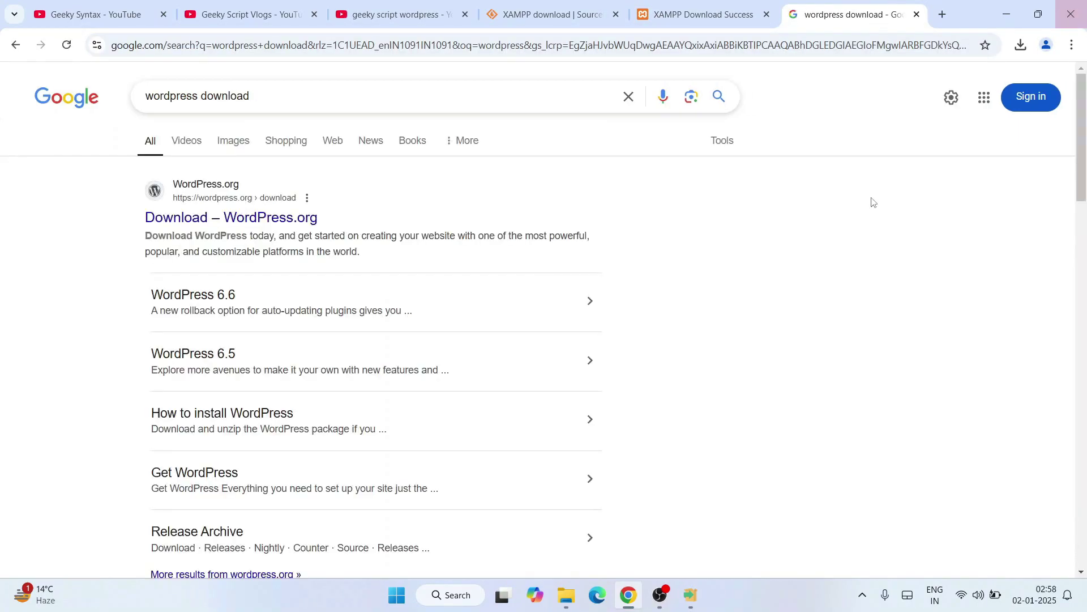
pyautogui.click(217, 224)
pyautogui.click(249, 45)
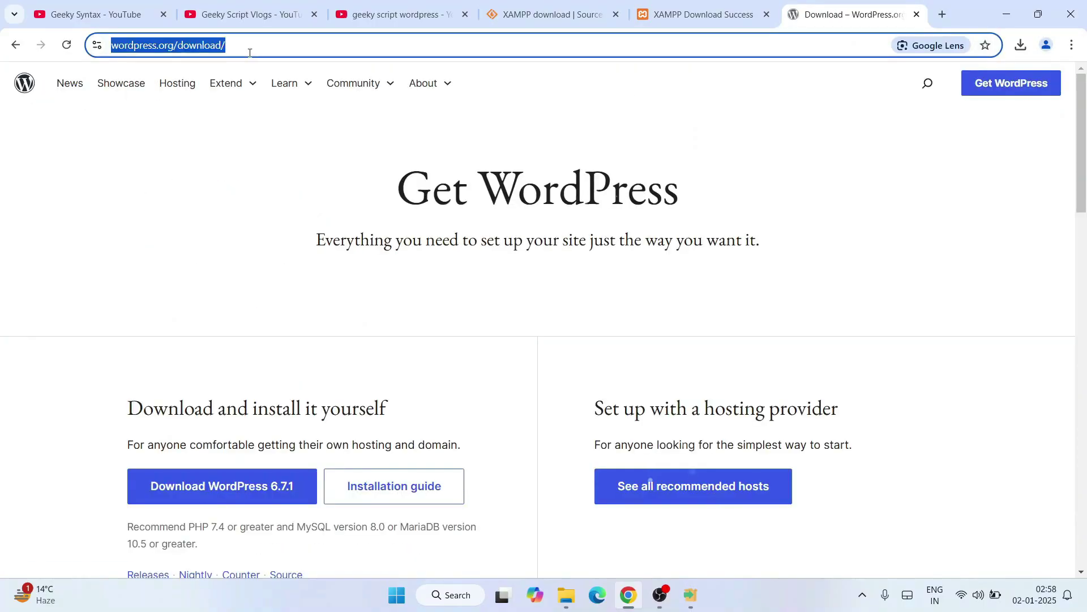
pyautogui.click(246, 215)
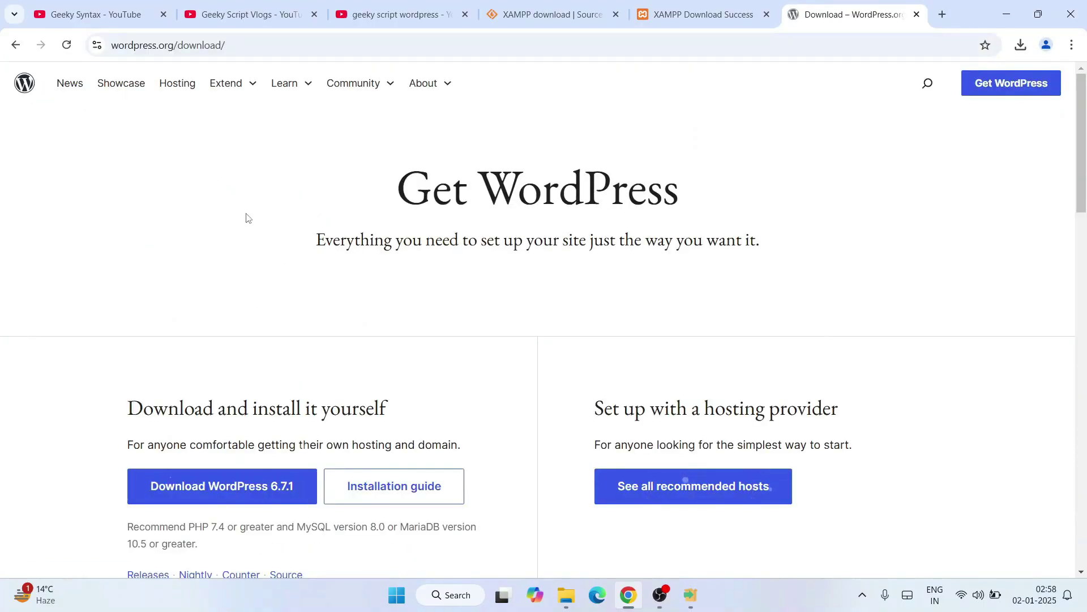
pyautogui.scroll(-3, 253, 209)
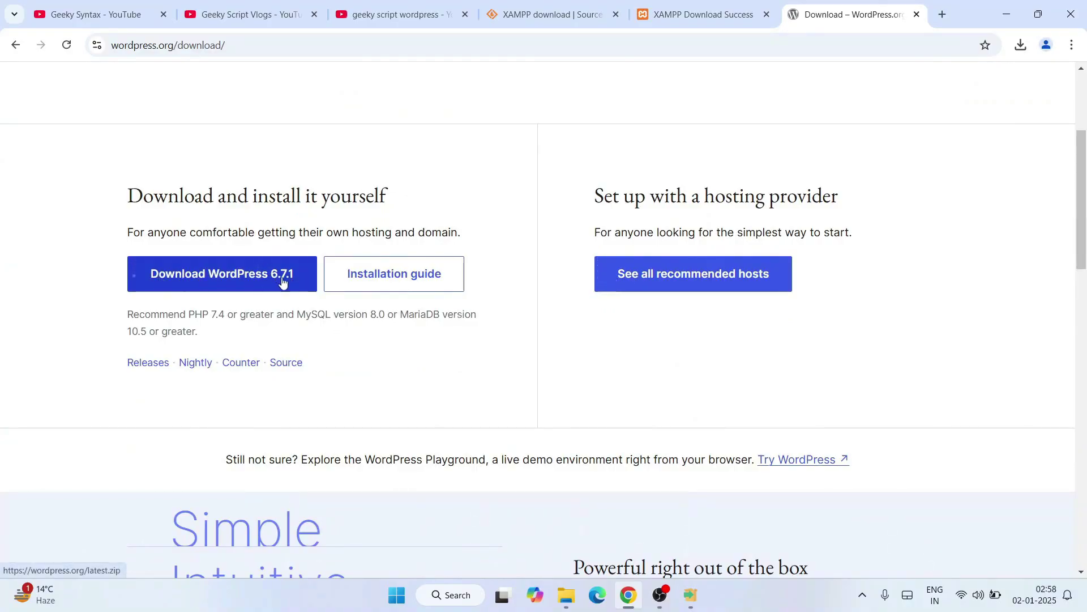
# Step: Download WordPress 6.7.1 and select wordpress-6.7.1.zip in the Downloads\files folder
pyautogui.click(201, 279)
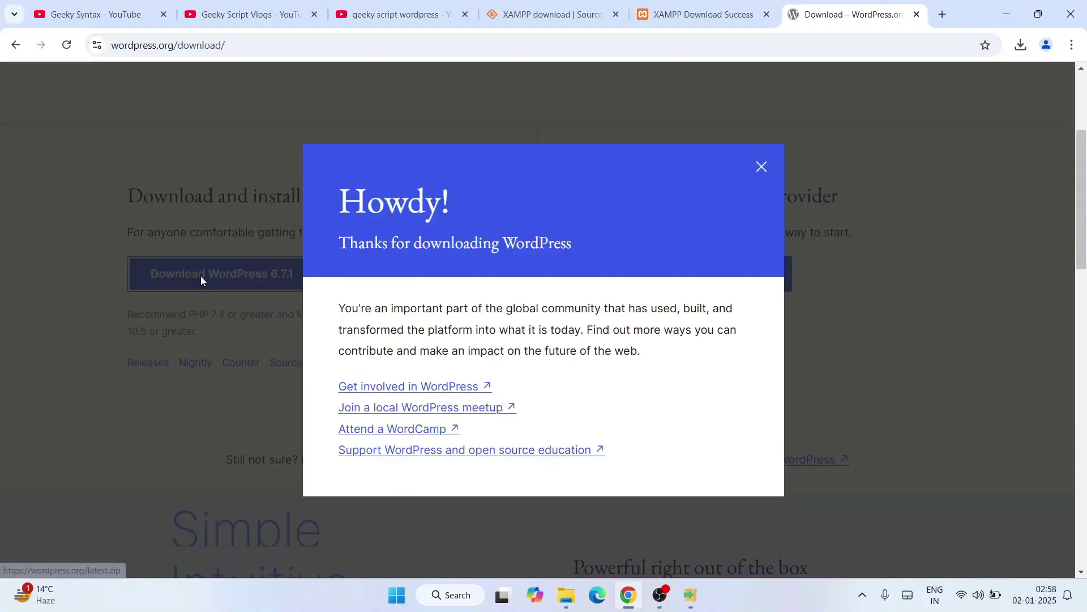
pyautogui.click(1023, 46)
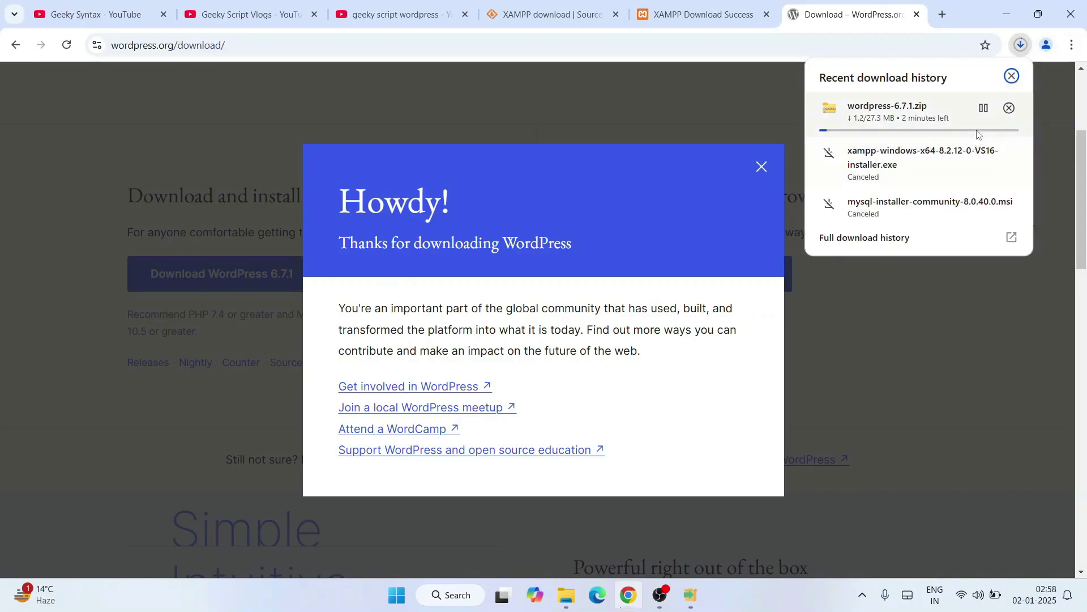
pyautogui.click(1009, 111)
pyautogui.click(947, 274)
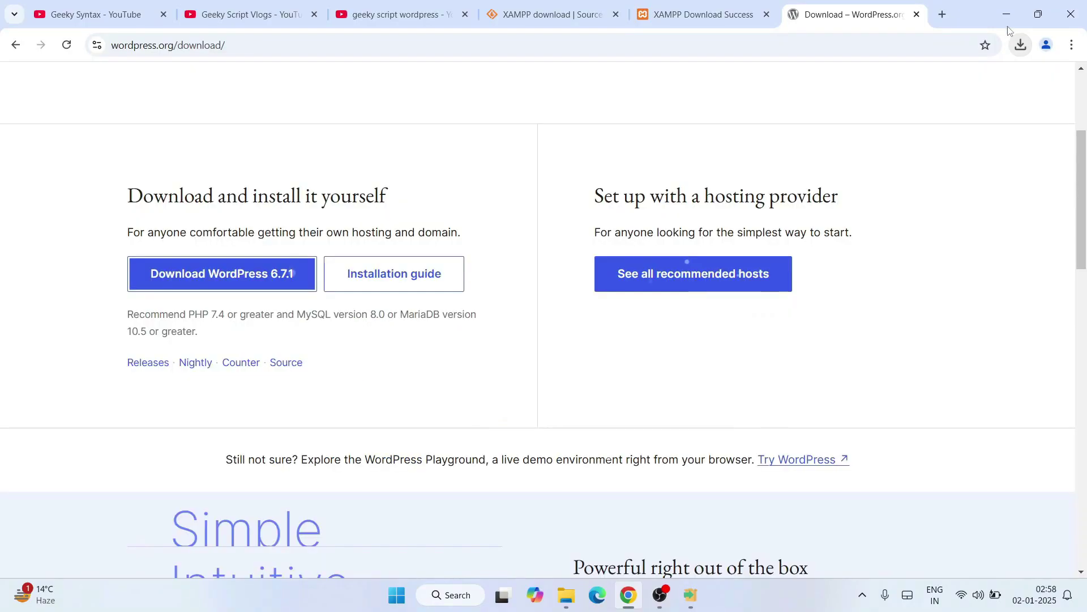
pyautogui.click(1007, 12)
pyautogui.click(186, 137)
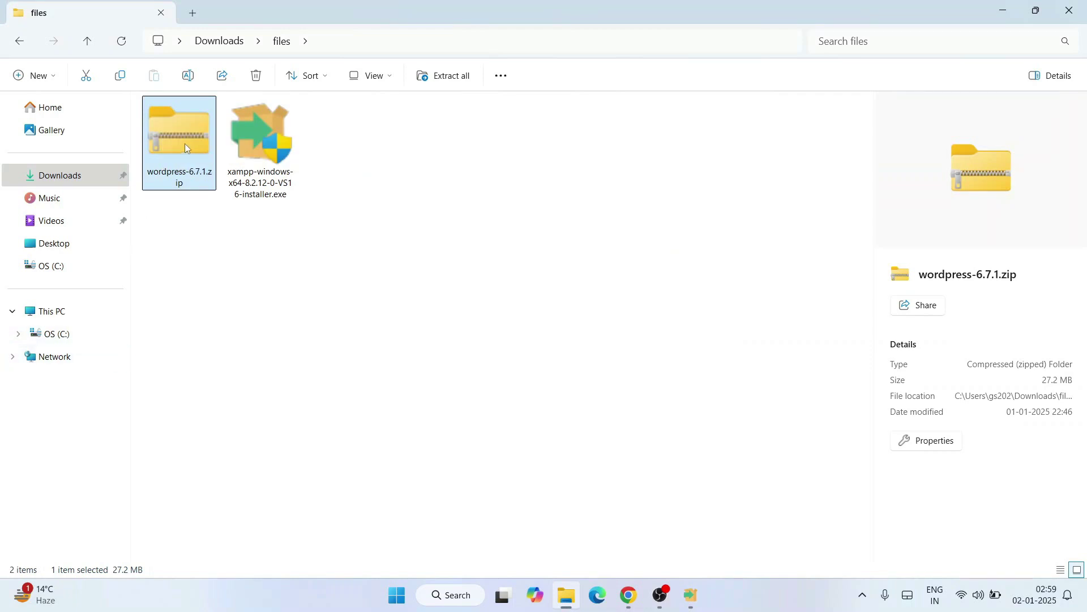
# Step: Extract wordpress-6.7.1.zip into a new wordpress-6.7.1 folder
pyautogui.rightClick(186, 148)
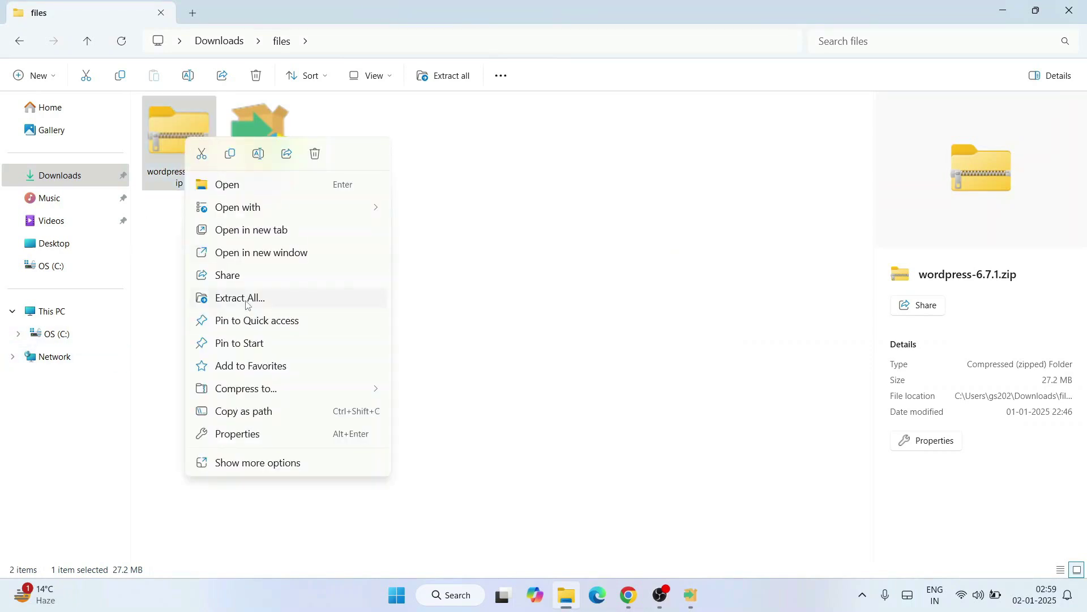
pyautogui.click(247, 298)
pyautogui.click(679, 444)
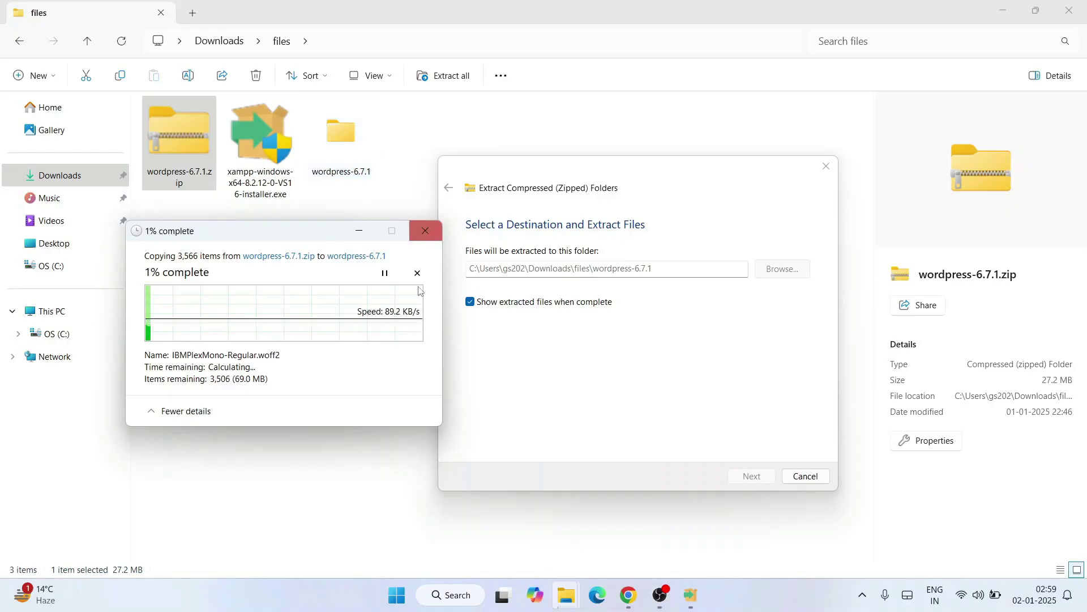
# Step: Minimize File Explorer and bring up the Geeky Syntax channel page in Chrome
pyautogui.click(1003, 11)
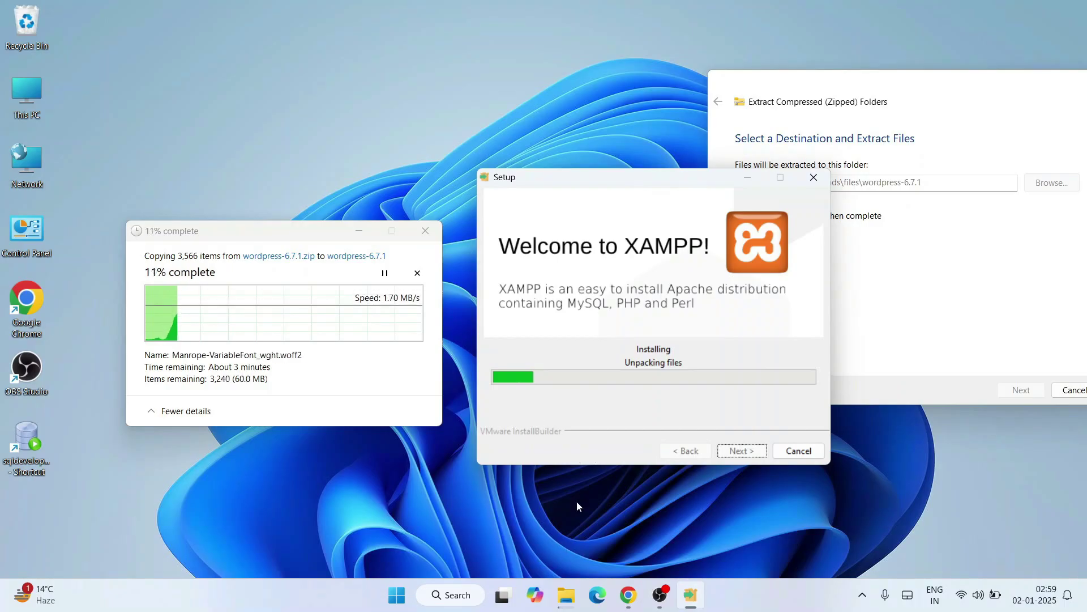
pyautogui.click(628, 595)
pyautogui.click(103, 17)
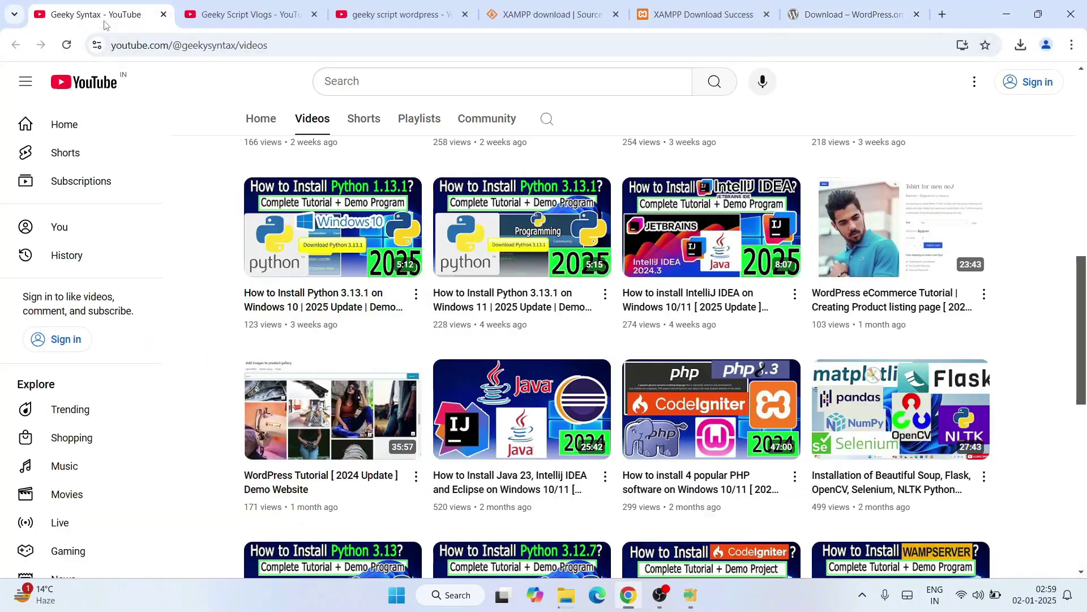
# Step: Browse the channel's videos and open Complete WordPress Tutorial for Beginners - 2025
pyautogui.scroll(5, 445, 276)
pyautogui.moveTo(398, 253); pyautogui.dragTo(677, 267)
pyautogui.click(678, 267)
pyautogui.moveTo(366, 263); pyautogui.dragTo(660, 263)
pyautogui.click(662, 262)
pyautogui.scroll(-5, 663, 267)
pyautogui.scroll(-3, 1028, 343)
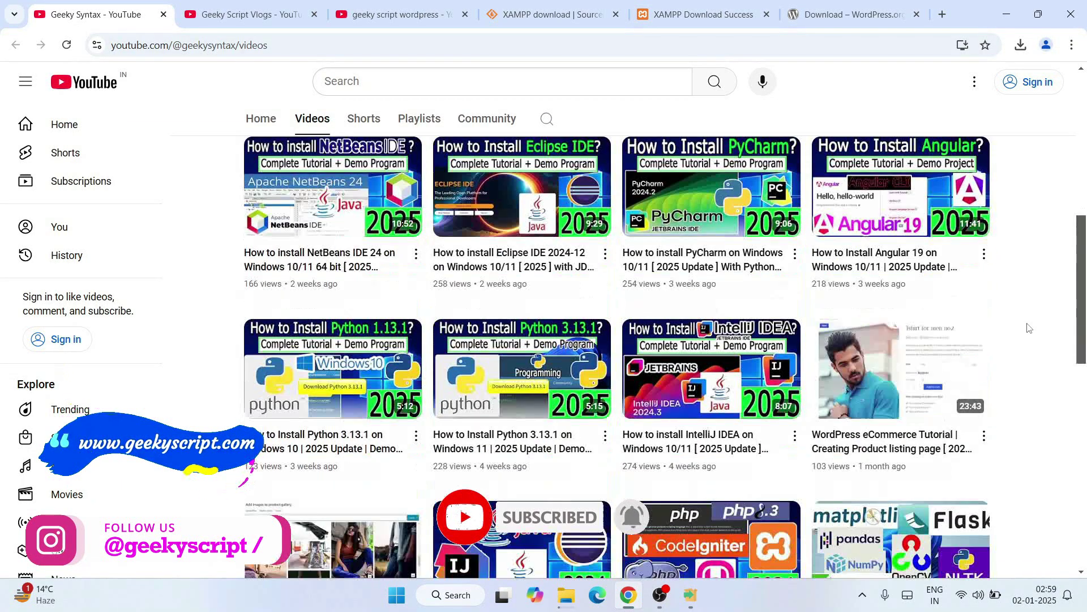
pyautogui.scroll(5, 1029, 328)
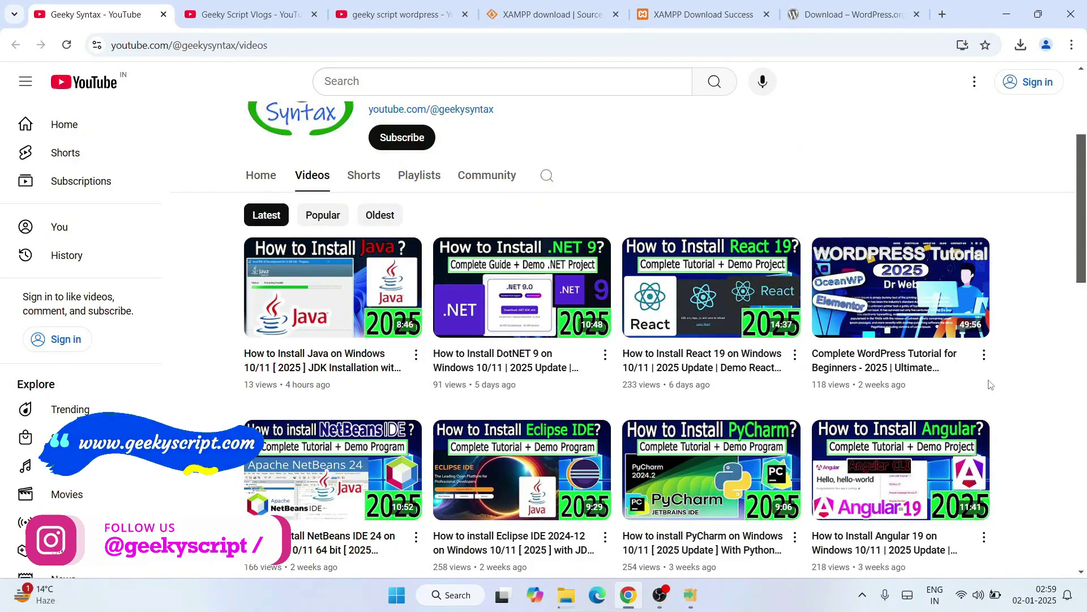
pyautogui.click(912, 290)
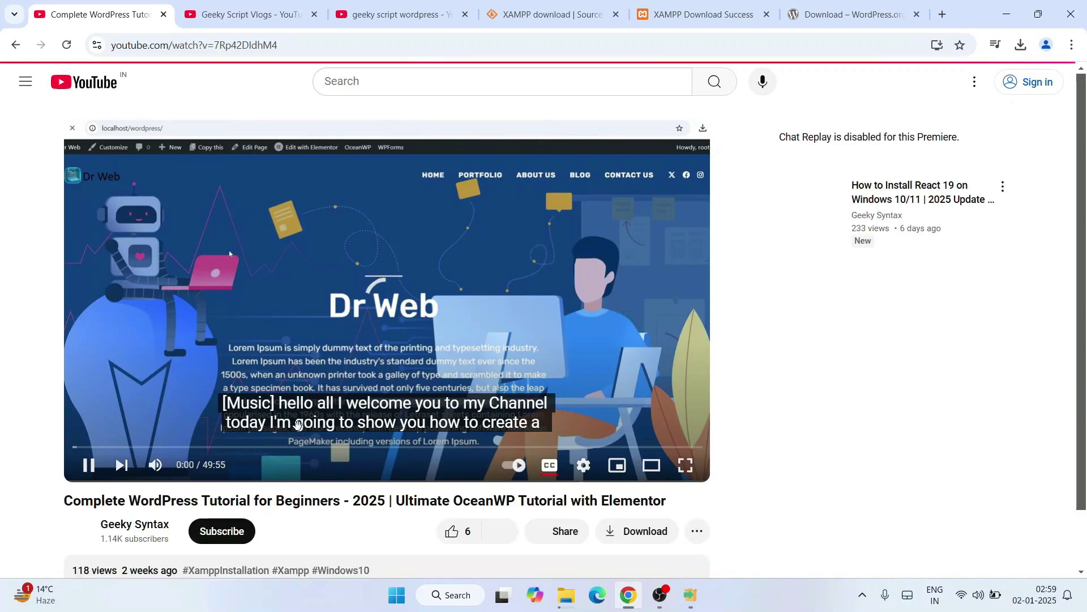
# Step: Mute the video and skip ahead through 27:22, 36:54 and 42:44 to 45:39
pyautogui.click(155, 465)
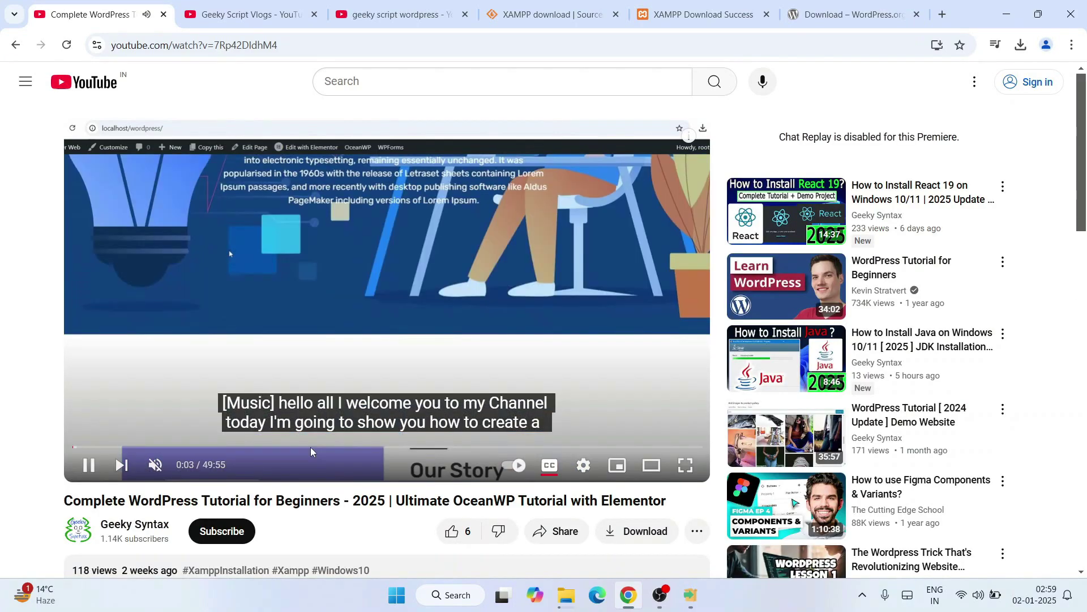
pyautogui.click(418, 447)
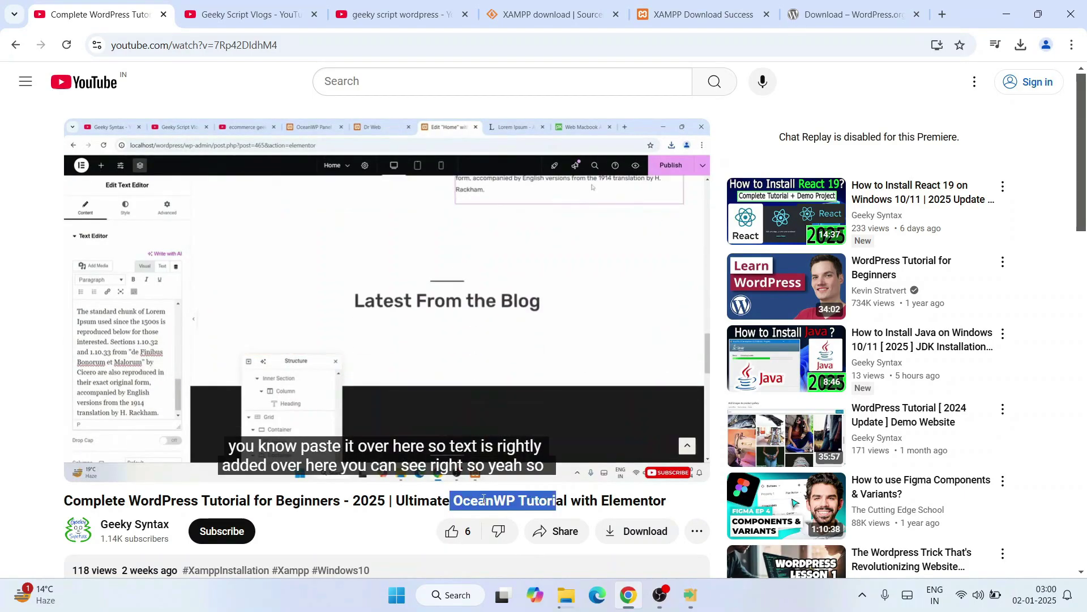
pyautogui.click(538, 447)
pyautogui.click(613, 448)
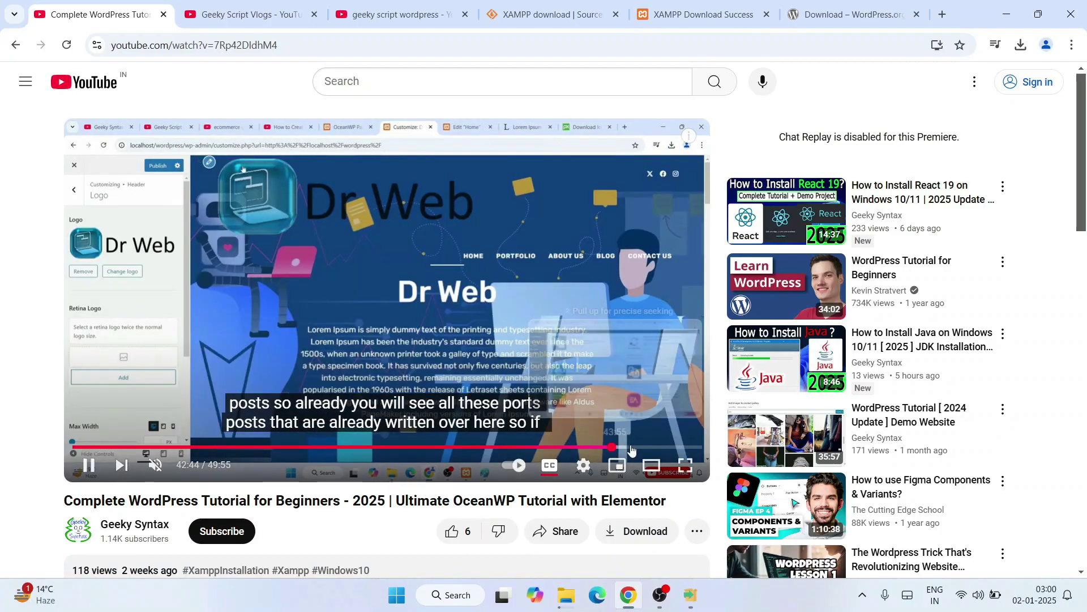
pyautogui.click(650, 447)
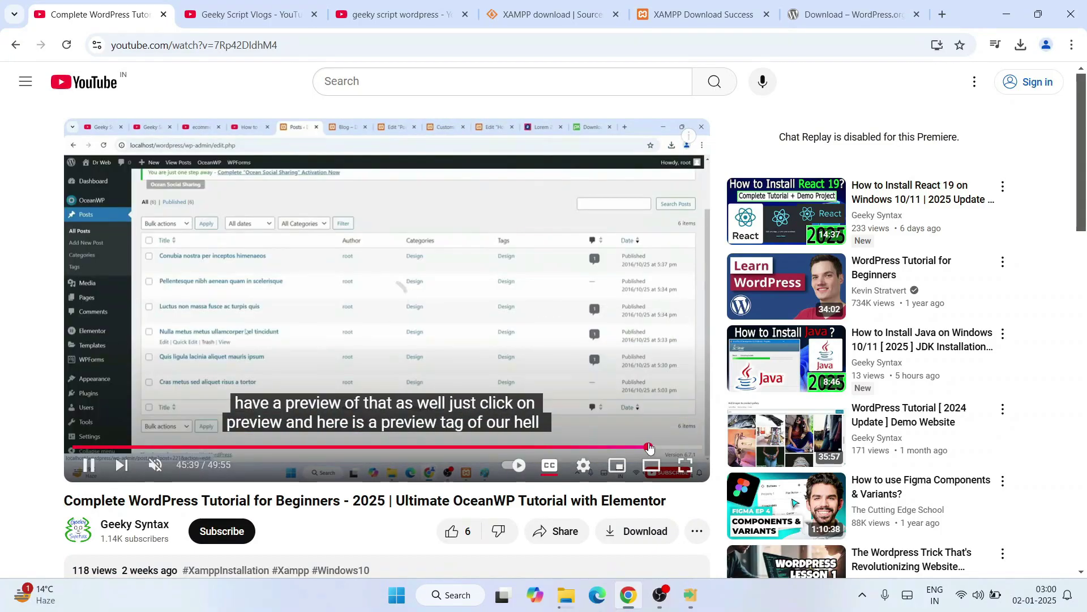
# Step: Open the WordPress Tutorial 2024 Demo Website video, skip to about 28:49, and pause it
pyautogui.click(775, 445)
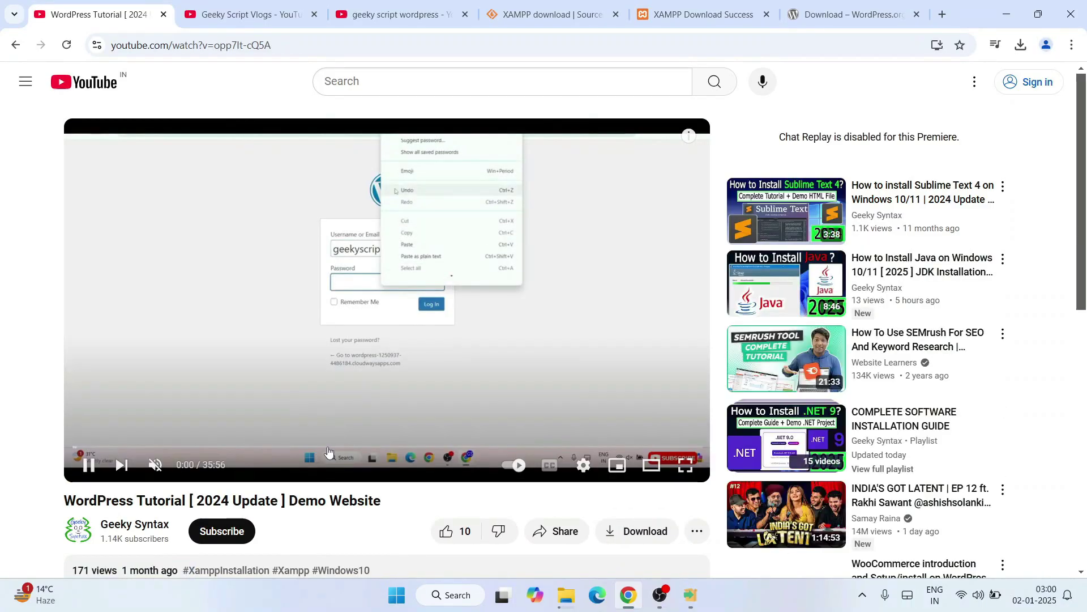
pyautogui.moveTo(328, 451); pyautogui.dragTo(424, 449)
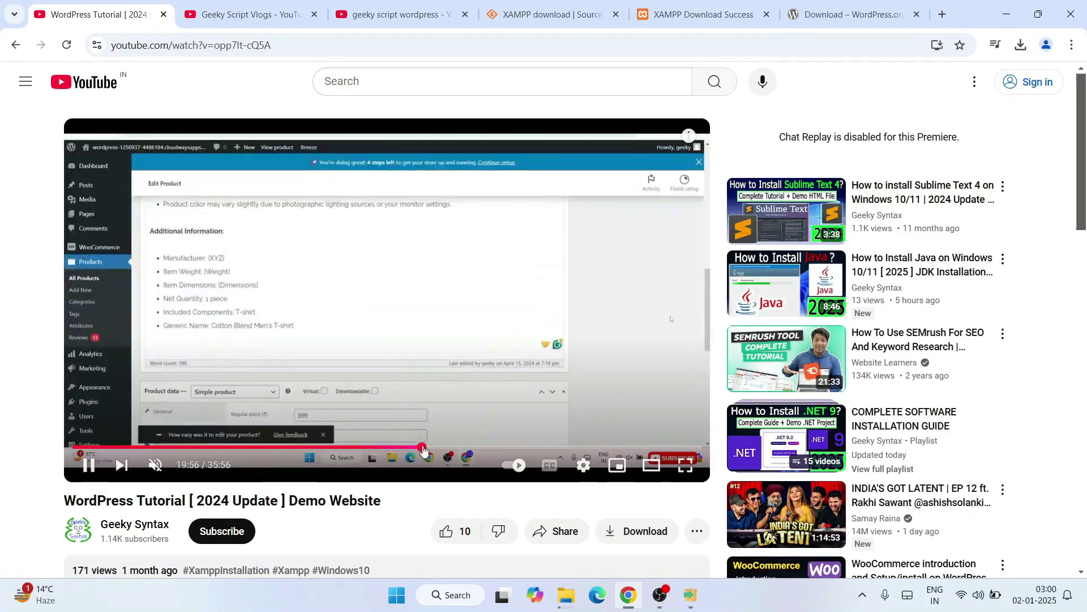
pyautogui.click(578, 448)
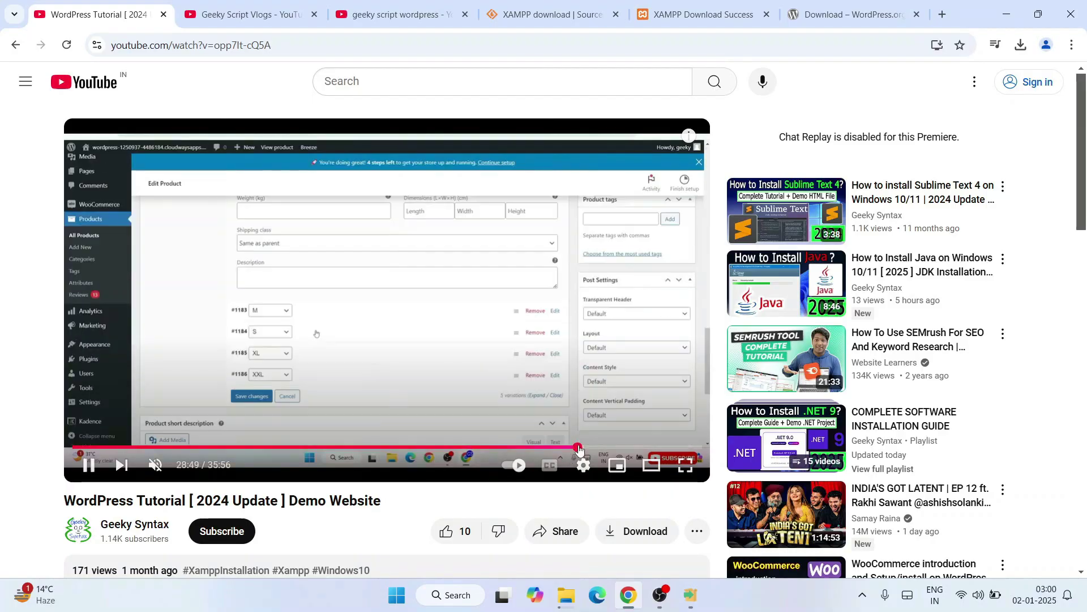
pyautogui.click(320, 274)
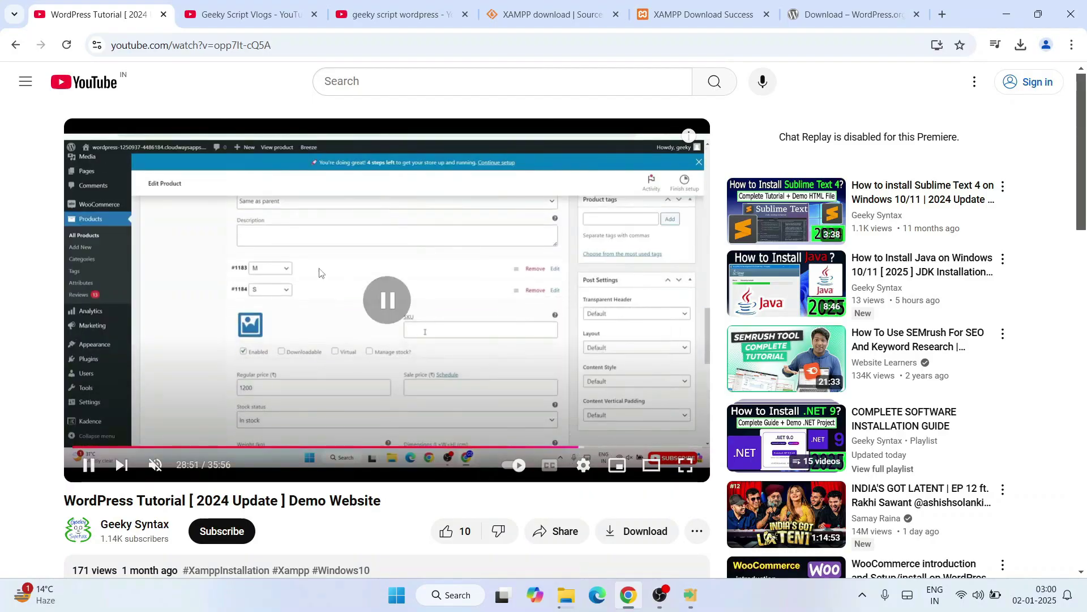
# Step: Scroll through the 'geeky script wordpress' search results
pyautogui.click(396, 14)
pyautogui.scroll(6, 456, 241)
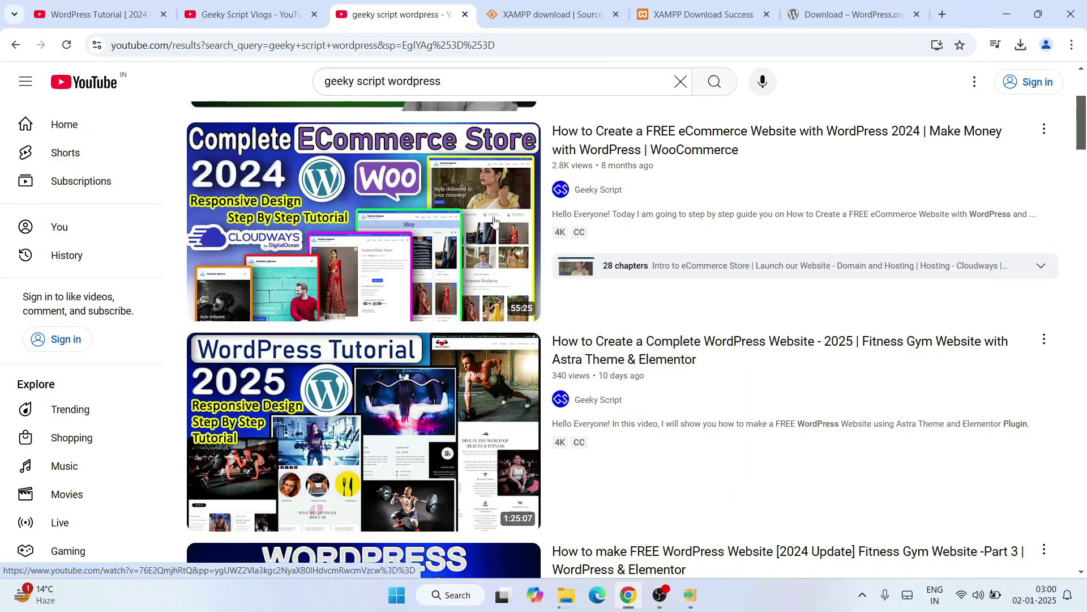
pyautogui.moveTo(366, 248)
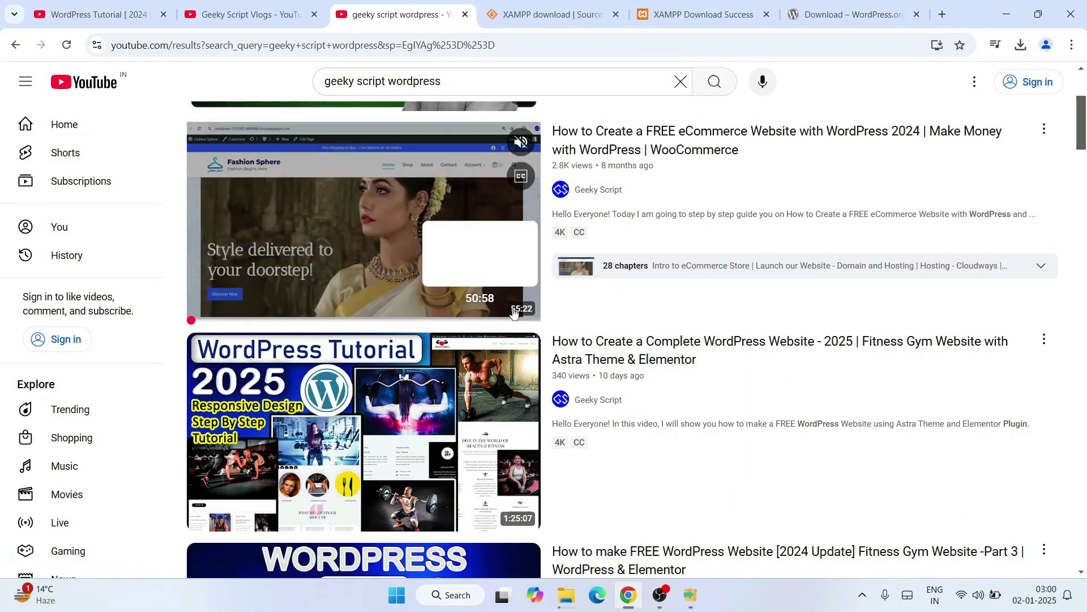
pyautogui.scroll(-2, 416, 300)
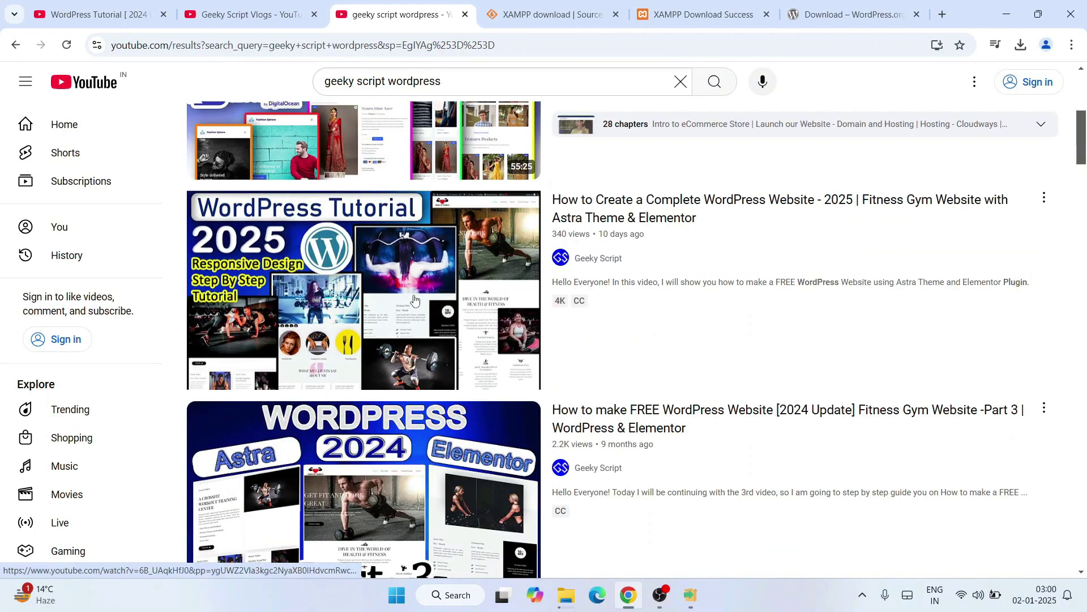
pyautogui.moveTo(415, 300)
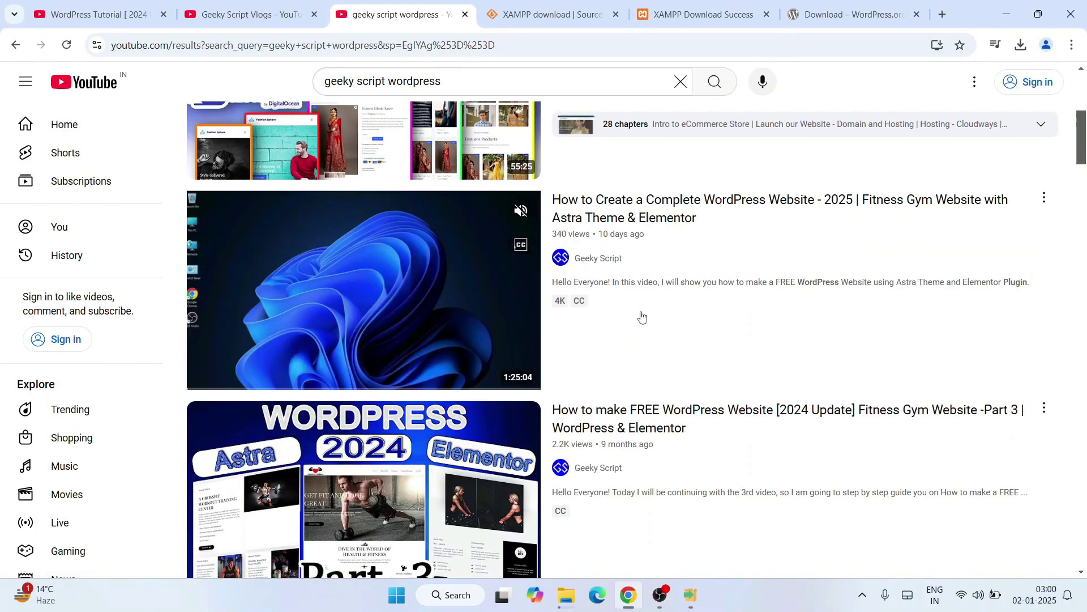
pyautogui.scroll(-1, 642, 317)
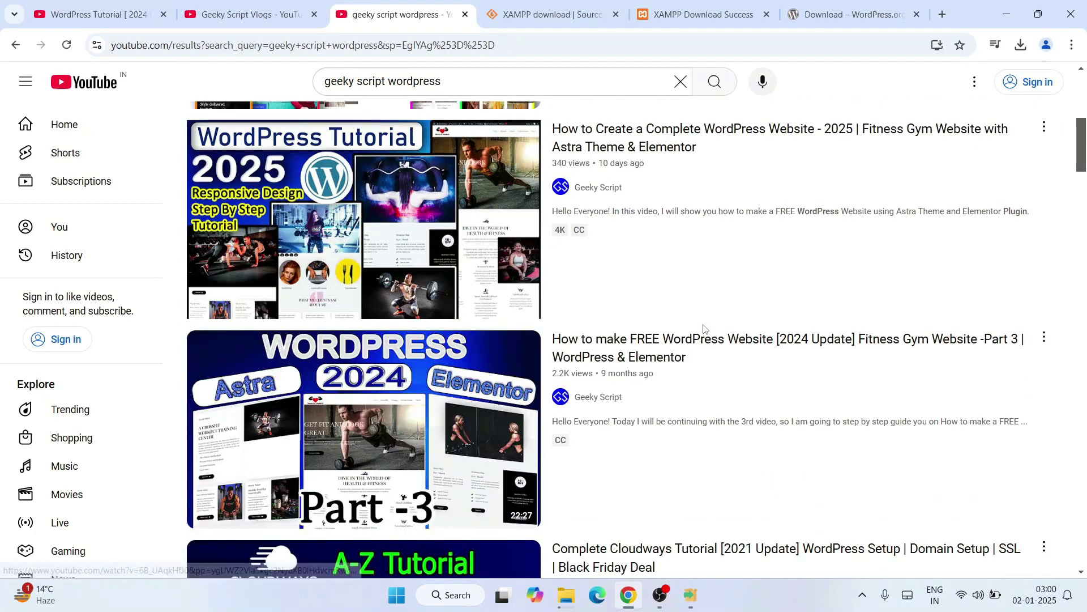
pyautogui.moveTo(352, 462)
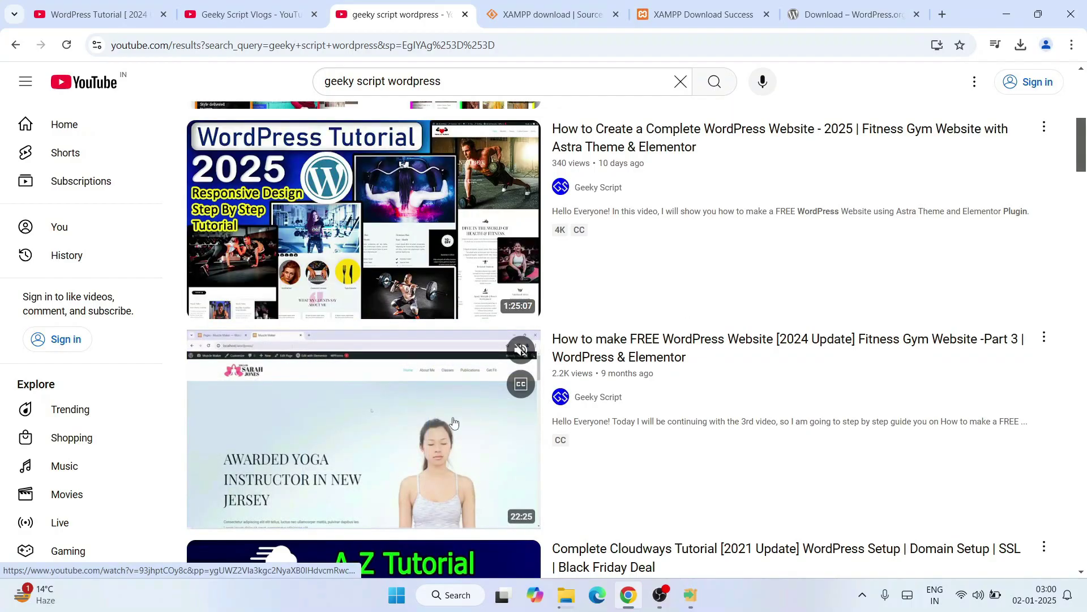
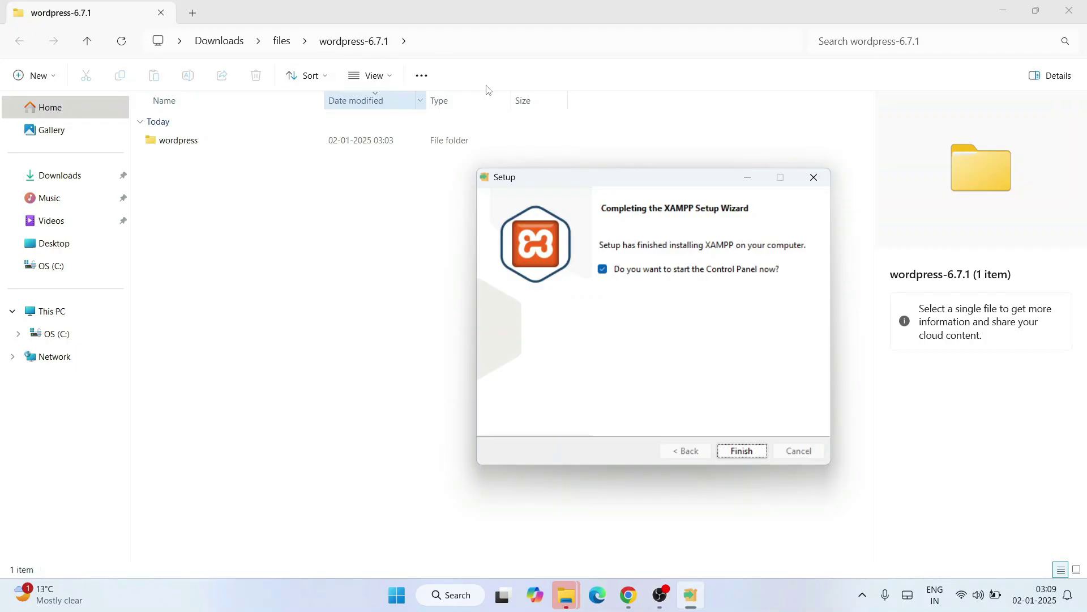
# Step: Close the File Explorer window behind the XAMPP setup completion dialog and reposition the dialog
pyautogui.moveTo(656, 179); pyautogui.dragTo(648, 179)
pyautogui.click(1072, 11)
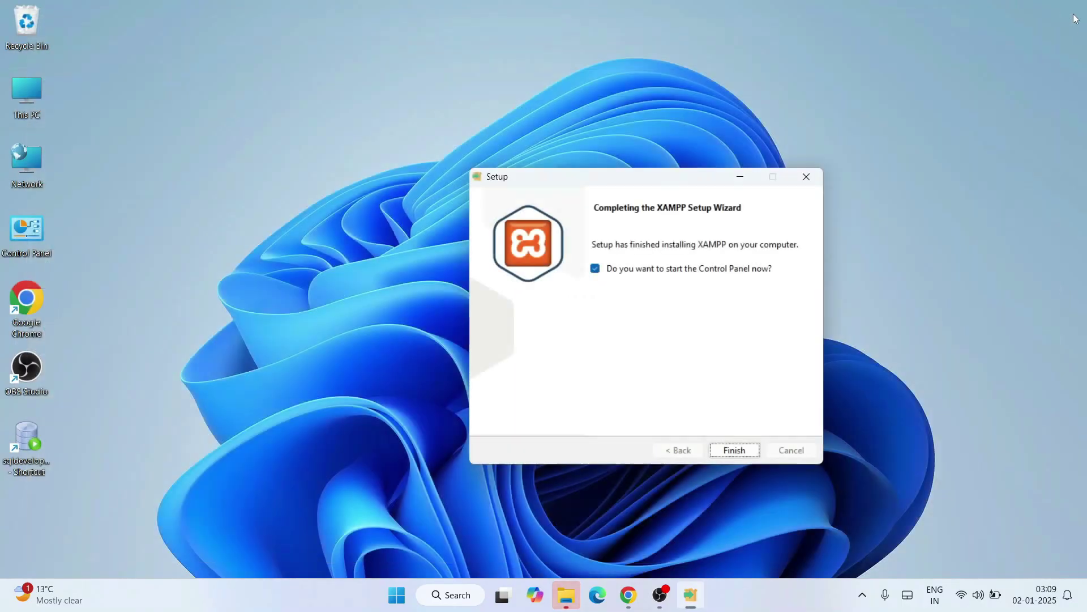
pyautogui.moveTo(599, 175); pyautogui.dragTo(536, 132)
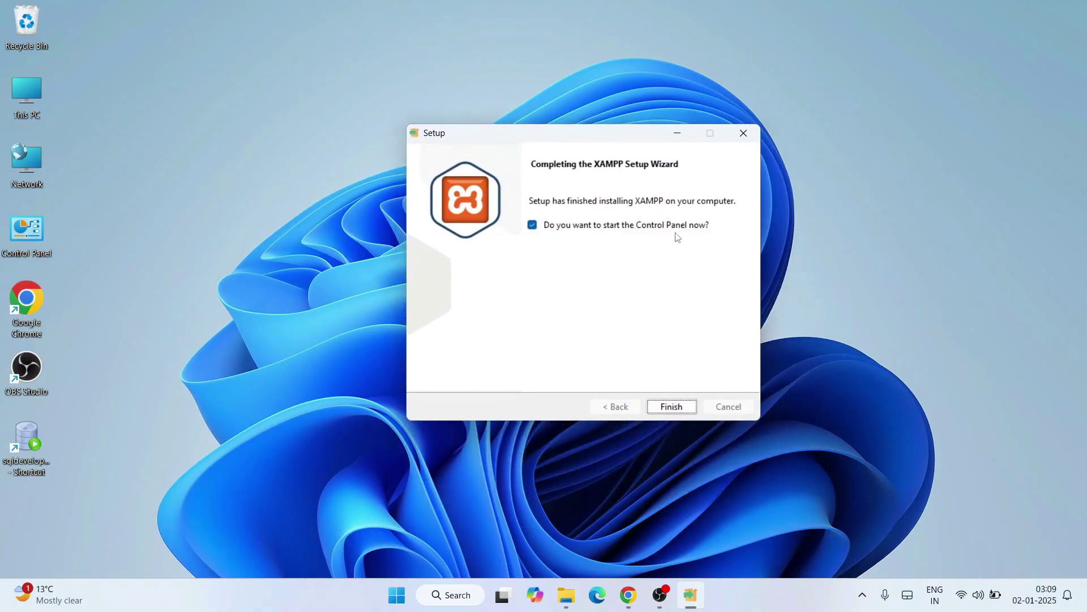
# Step: Finish the wizard, then start Apache and MySQL in the XAMPP Control Panel
pyautogui.click(672, 407)
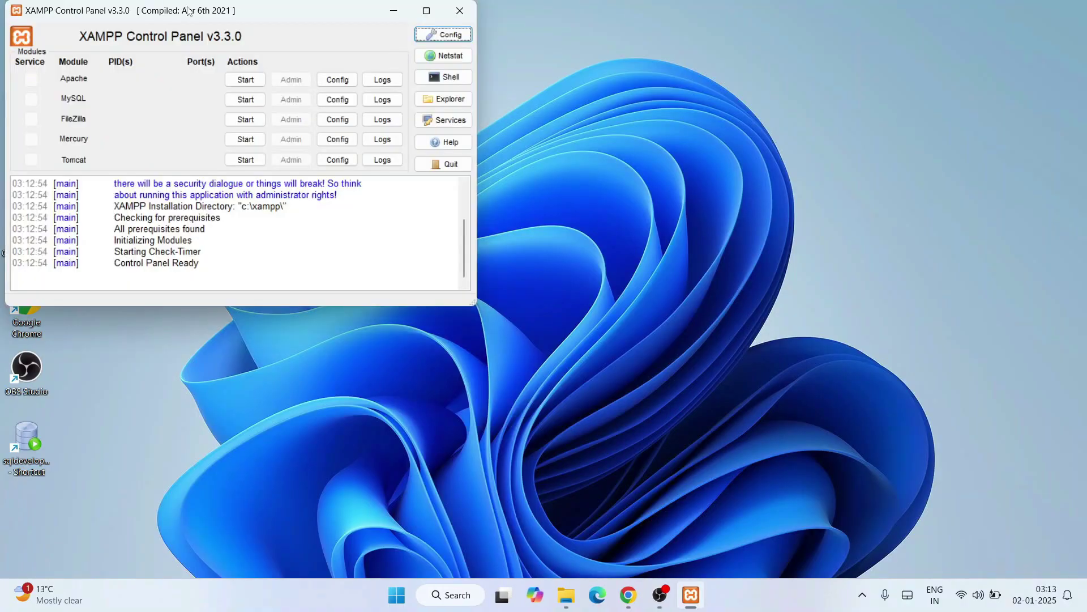
pyautogui.moveTo(189, 10); pyautogui.dragTo(273, 19)
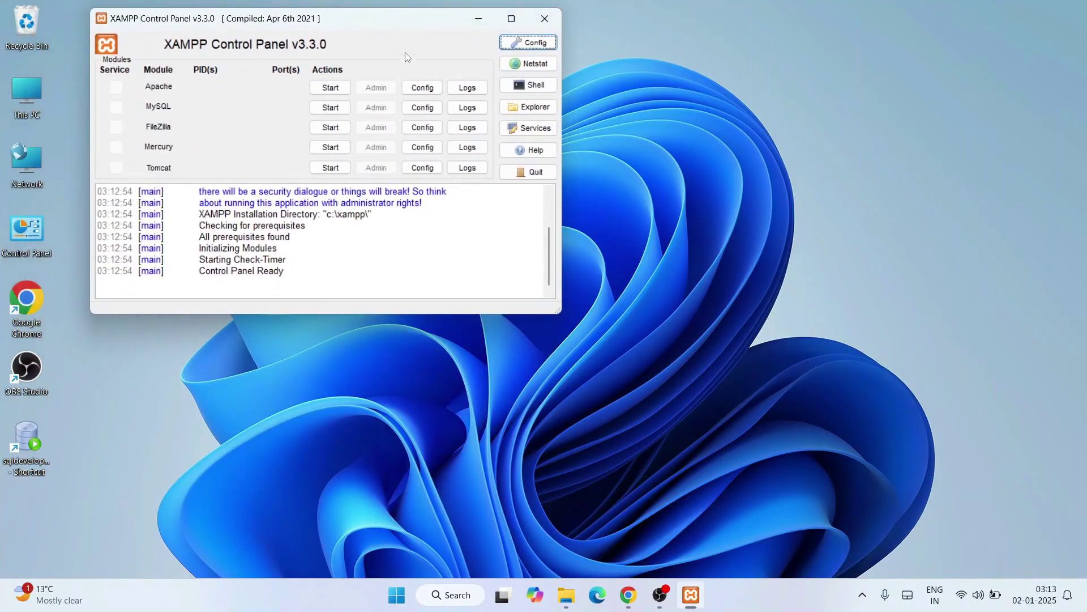
pyautogui.click(327, 88)
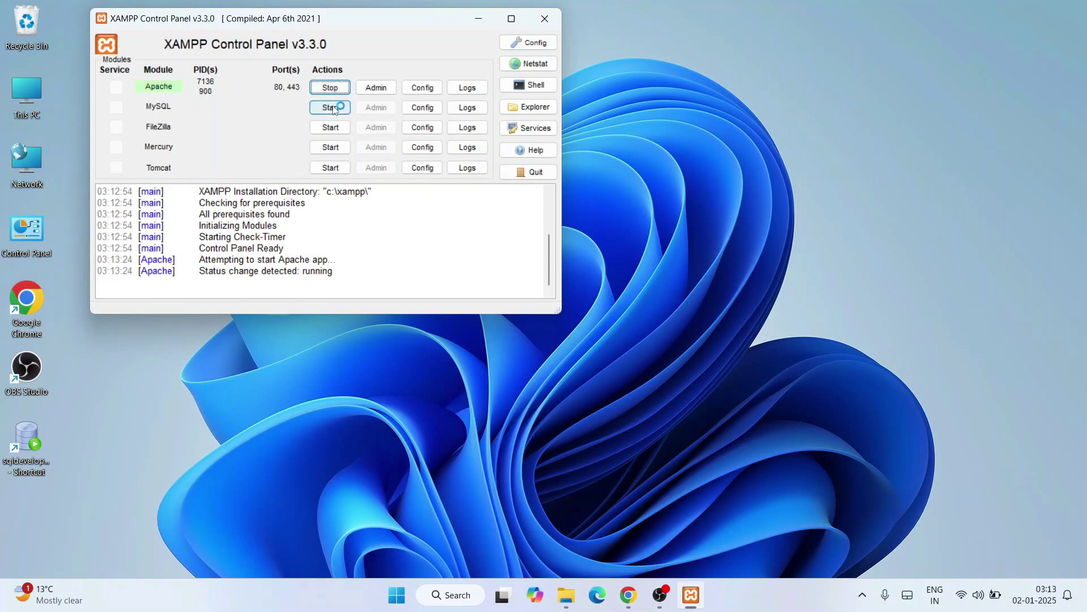
pyautogui.click(331, 108)
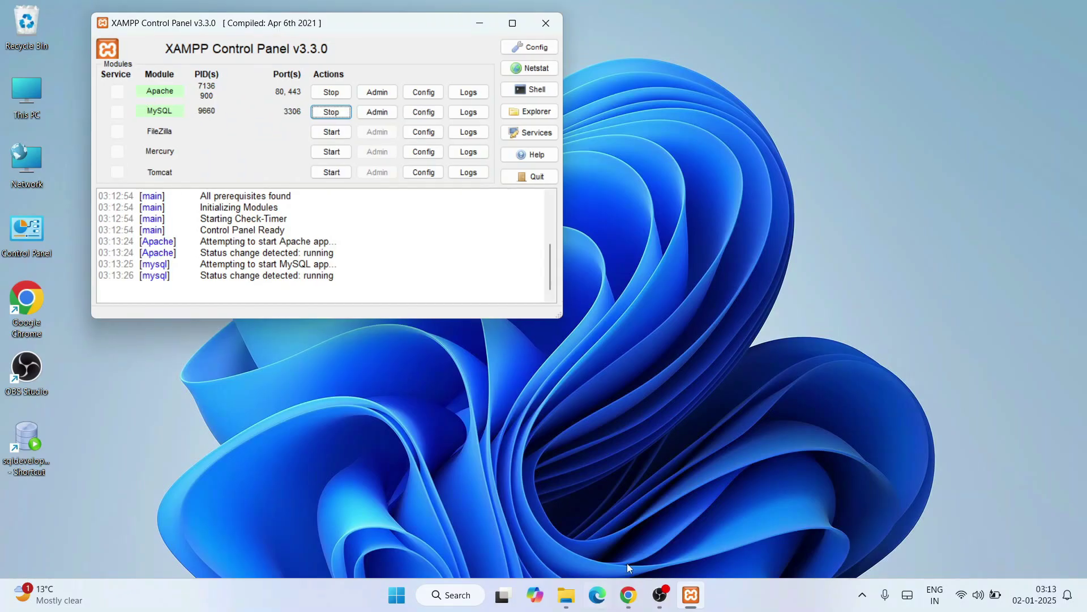
# Step: Locate the extracted wordpress folder inside wordpress-6.7.1 and cut it
pyautogui.click(566, 595)
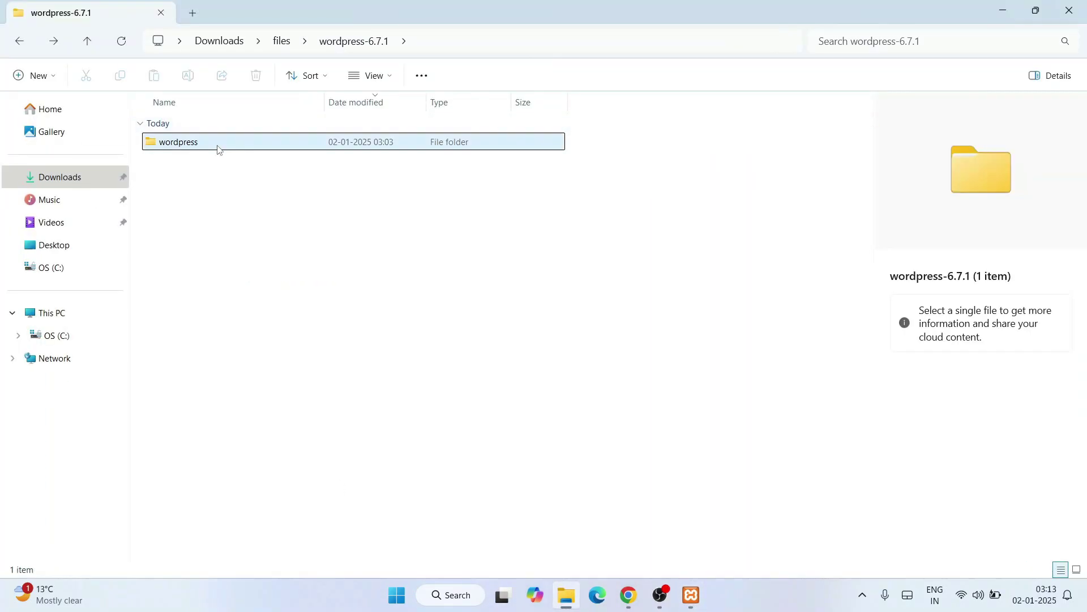
pyautogui.click(197, 143)
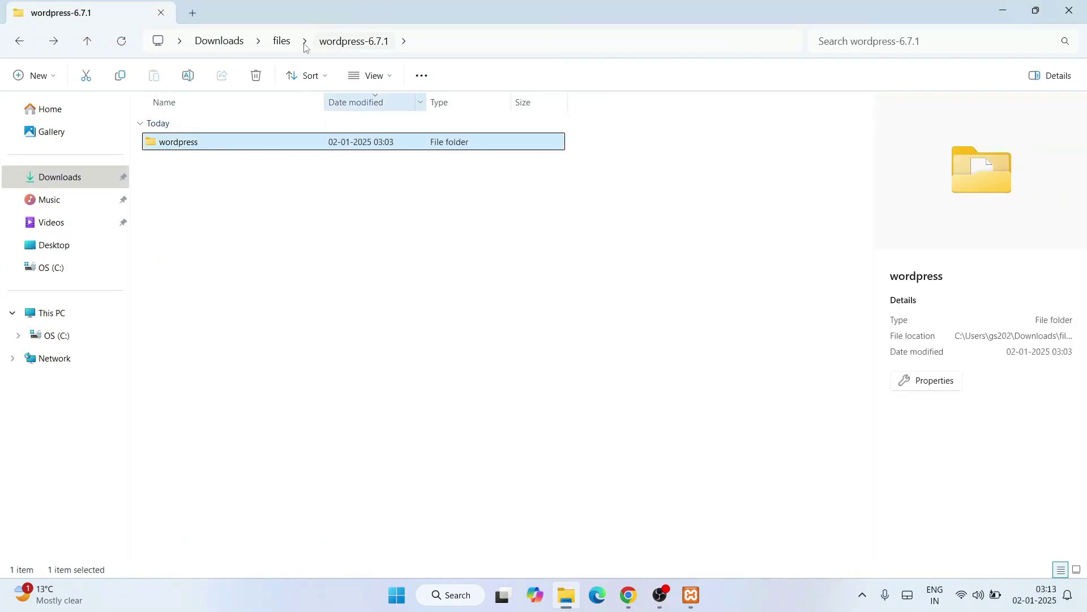
pyautogui.click(282, 41)
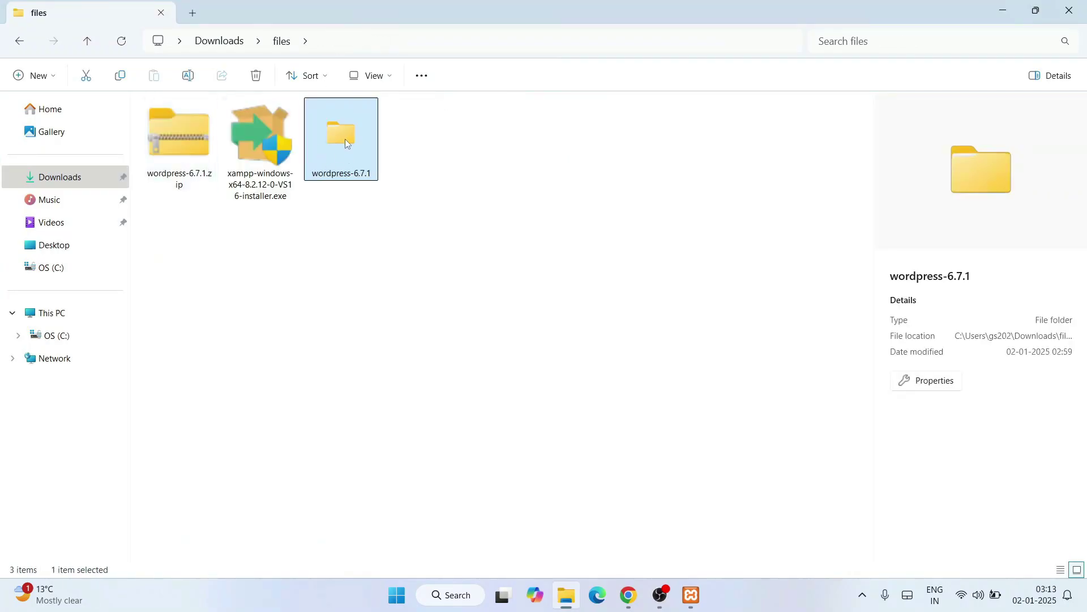
pyautogui.doubleClick(346, 139)
pyautogui.click(246, 146)
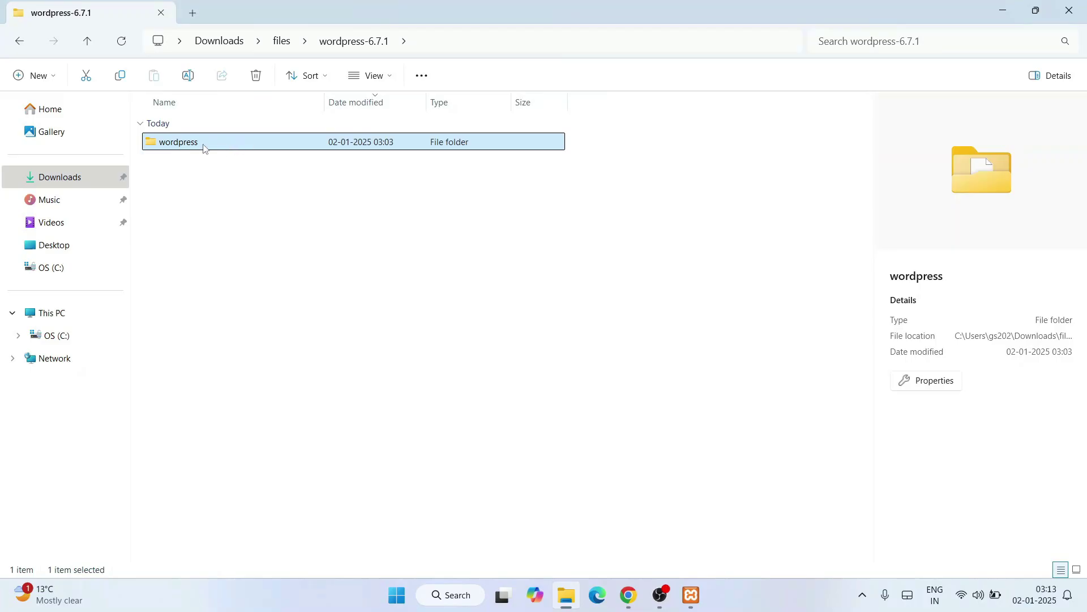
pyautogui.doubleClick(229, 143)
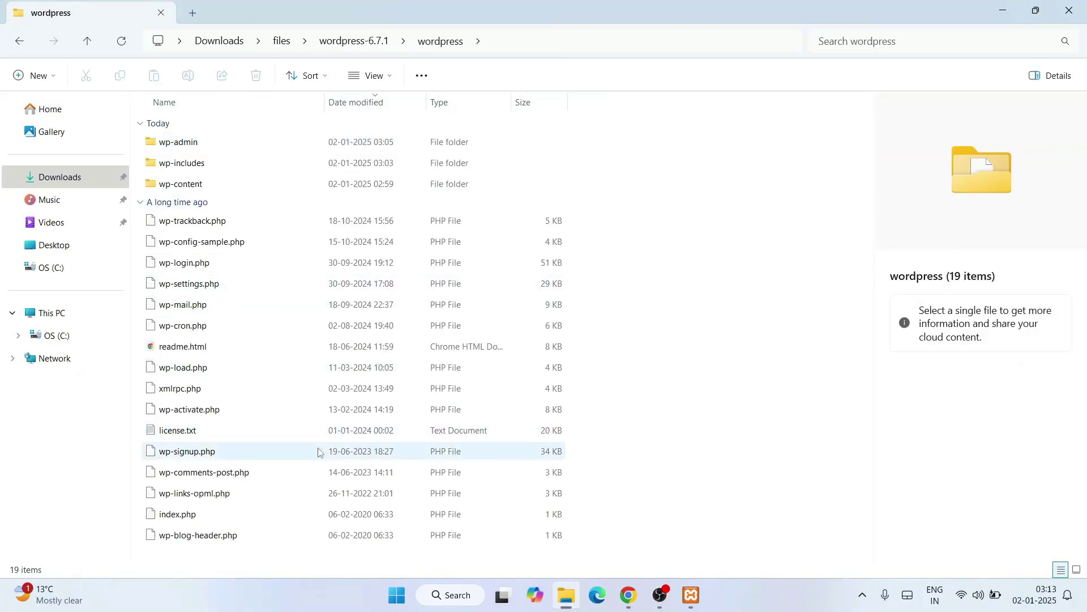
pyautogui.click(239, 535)
pyautogui.hotkey('ctrl', 'a')
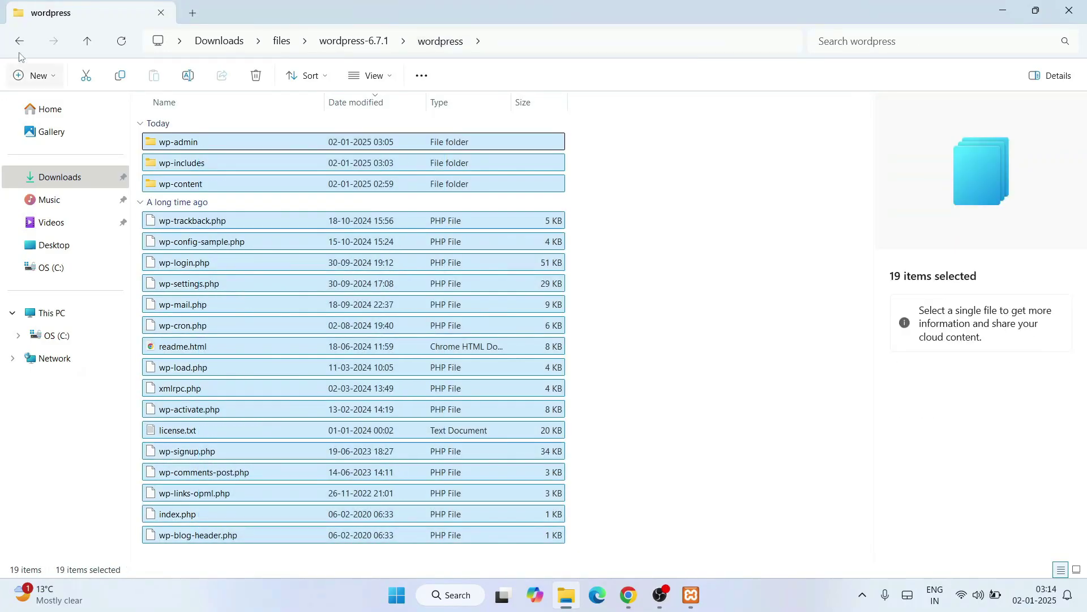
pyautogui.rightClick(199, 146)
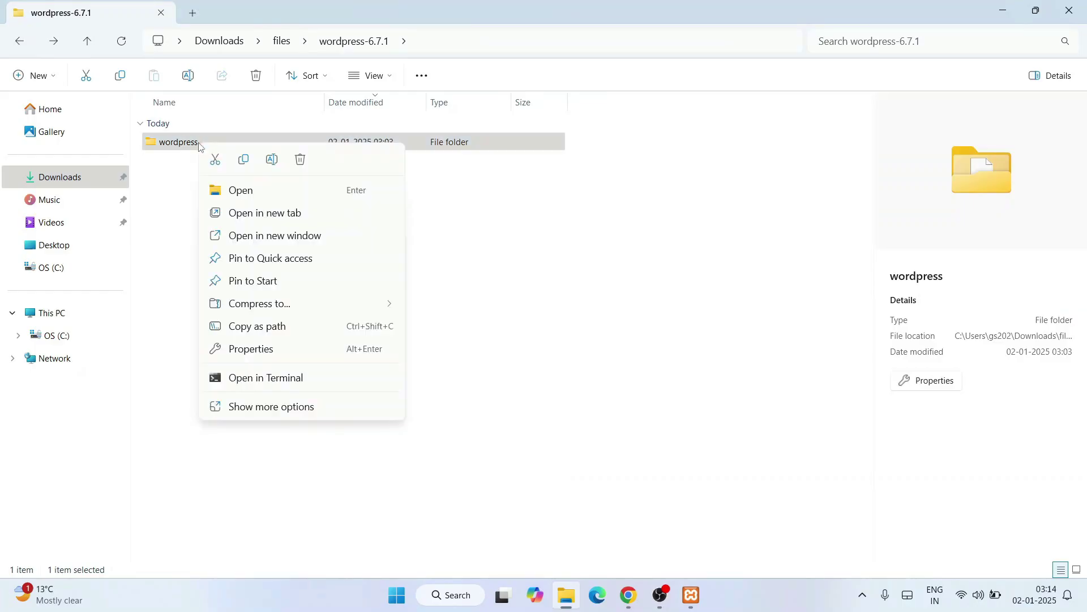
pyautogui.click(212, 161)
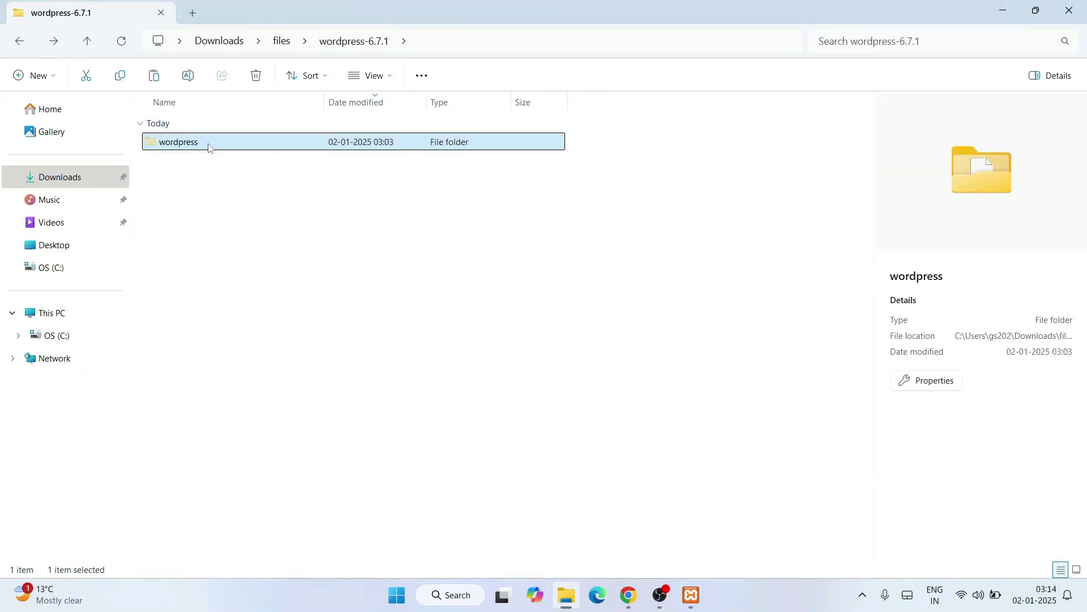
# Step: Paste the wordpress folder into C:\xampp\htdocs
pyautogui.click(59, 340)
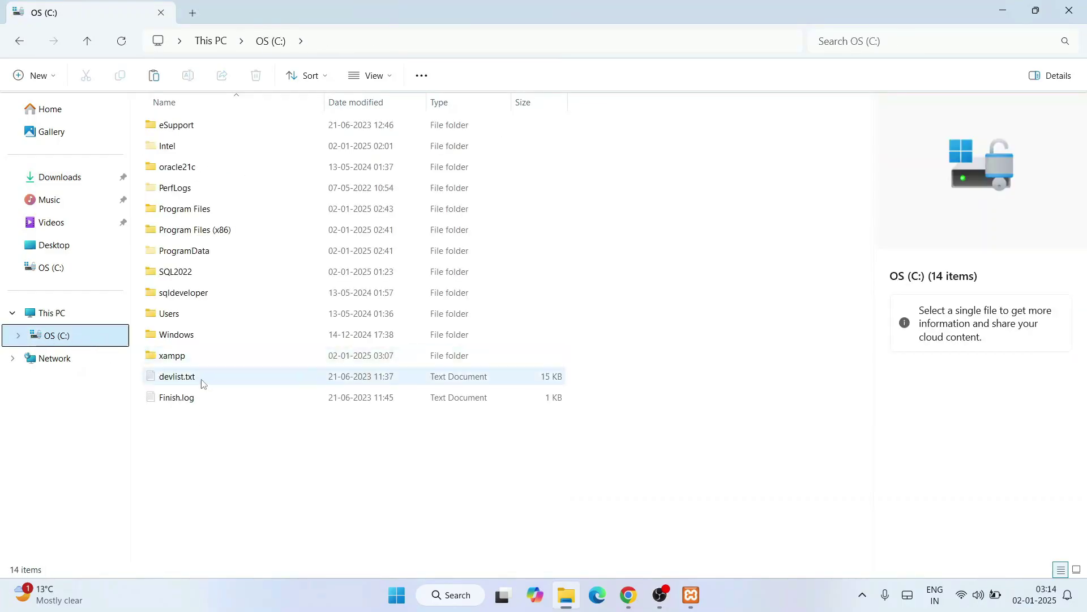
pyautogui.doubleClick(177, 357)
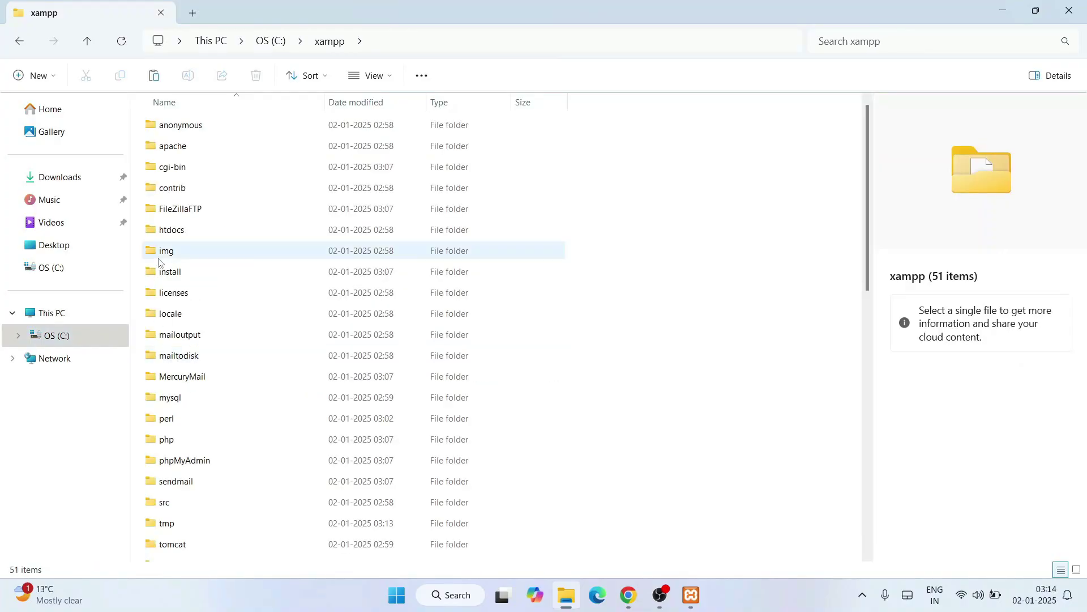
pyautogui.click(213, 233)
pyautogui.doubleClick(214, 234)
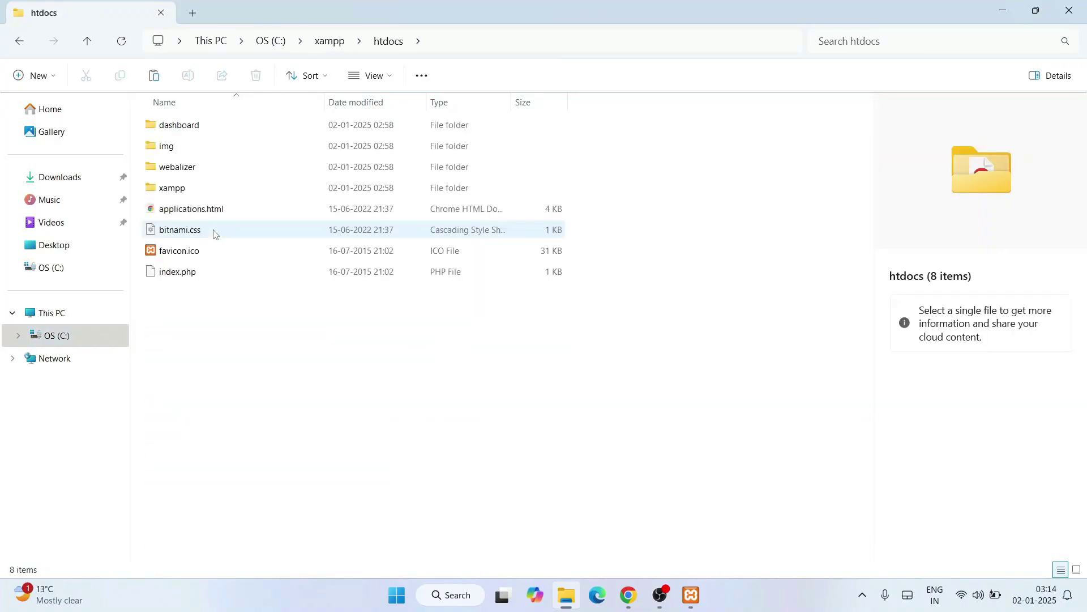
pyautogui.rightClick(193, 312)
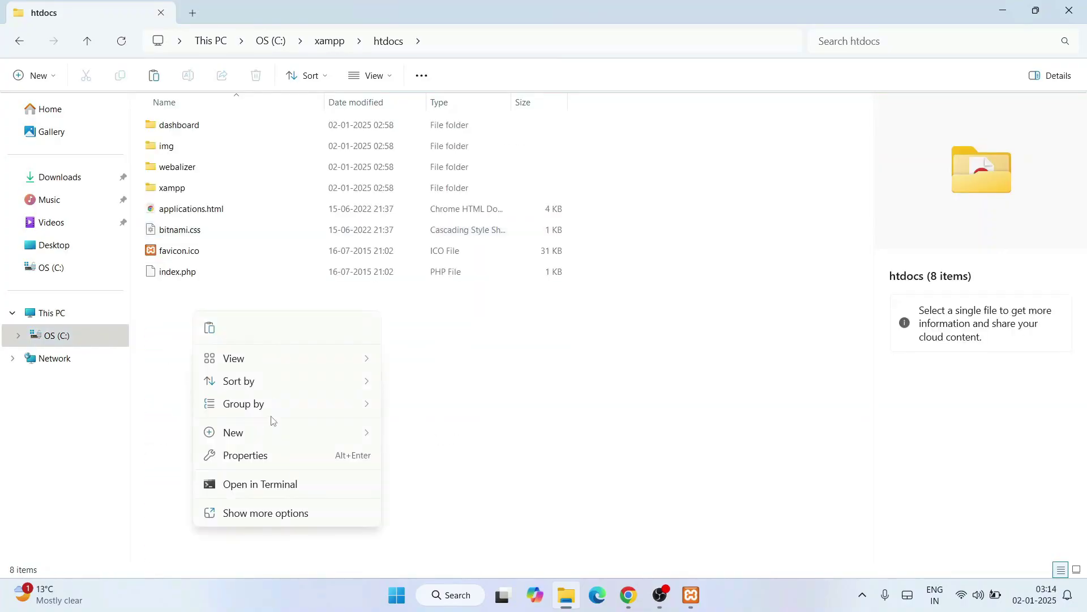
pyautogui.click(212, 337)
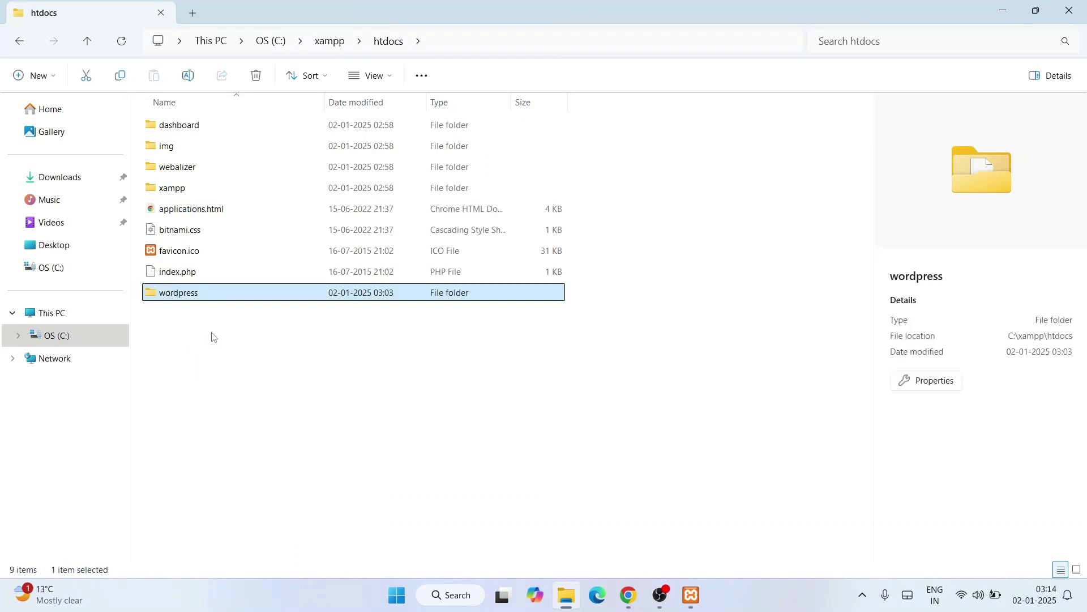
pyautogui.click(213, 336)
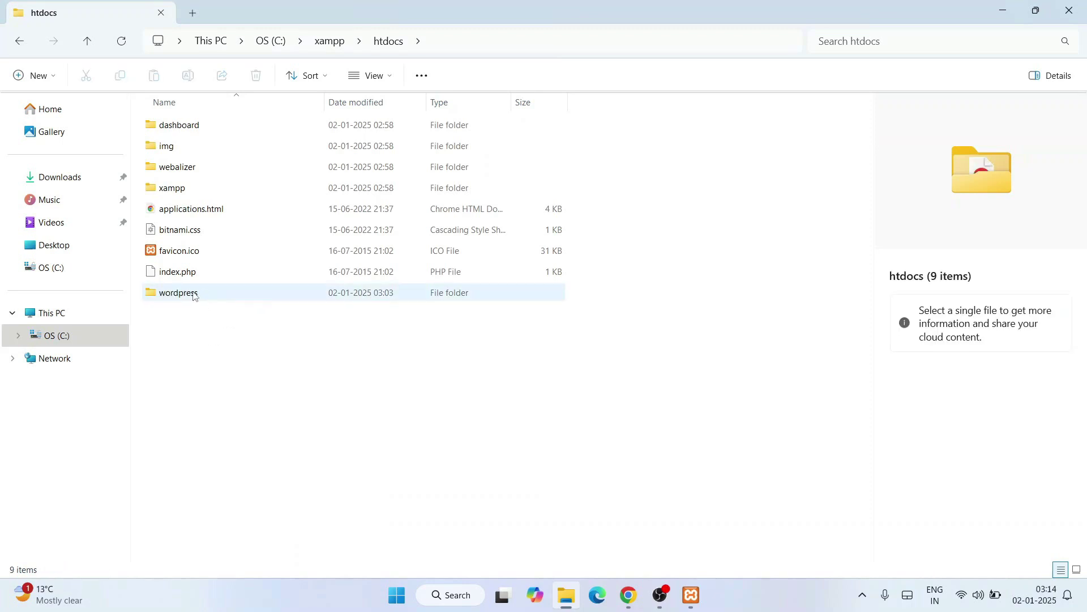
# Step: Open phpMyAdmin in Chrome via the MySQL Admin button in XAMPP
pyautogui.click(628, 602)
pyautogui.click(943, 16)
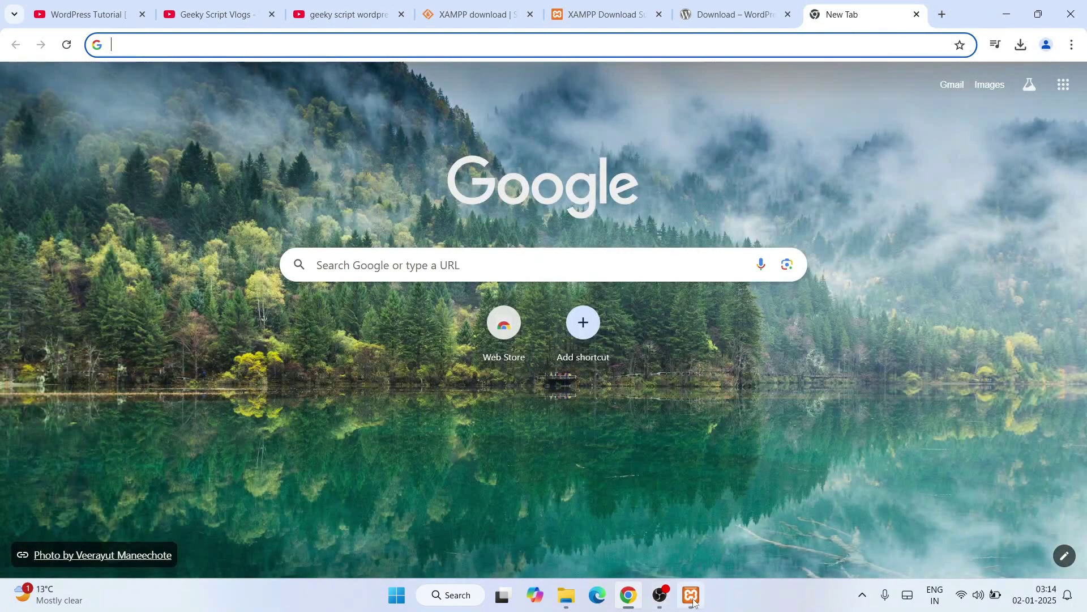
pyautogui.click(691, 596)
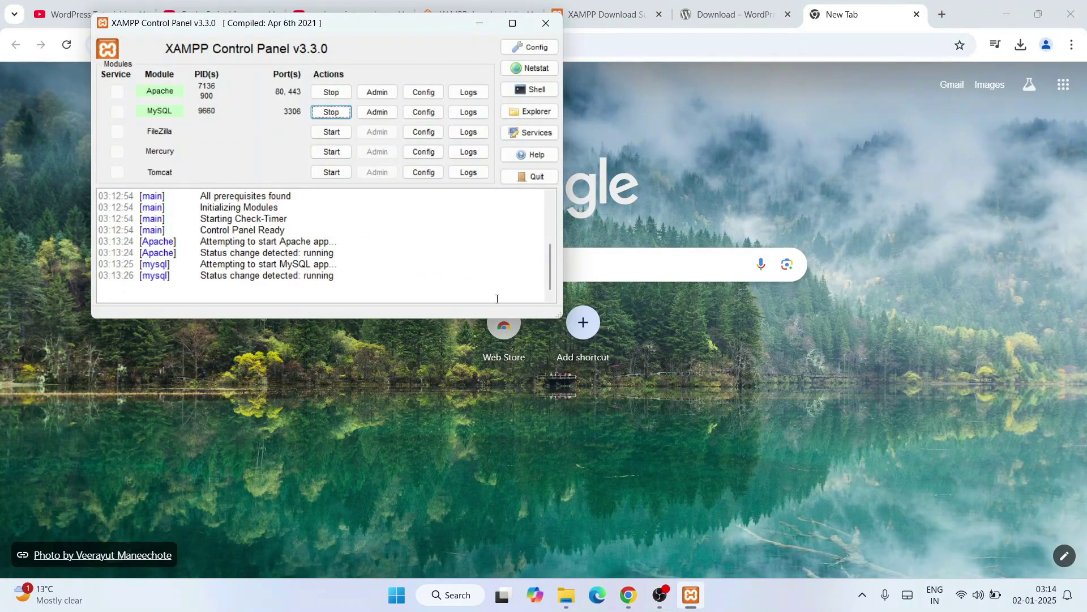
pyautogui.click(377, 113)
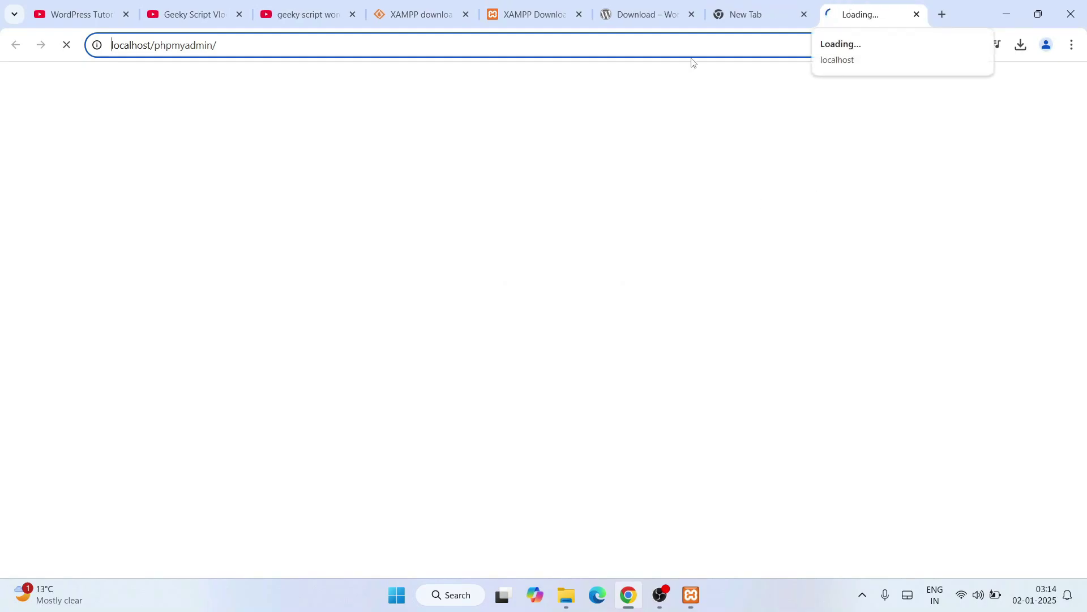
pyautogui.click(361, 46)
pyautogui.click(335, 41)
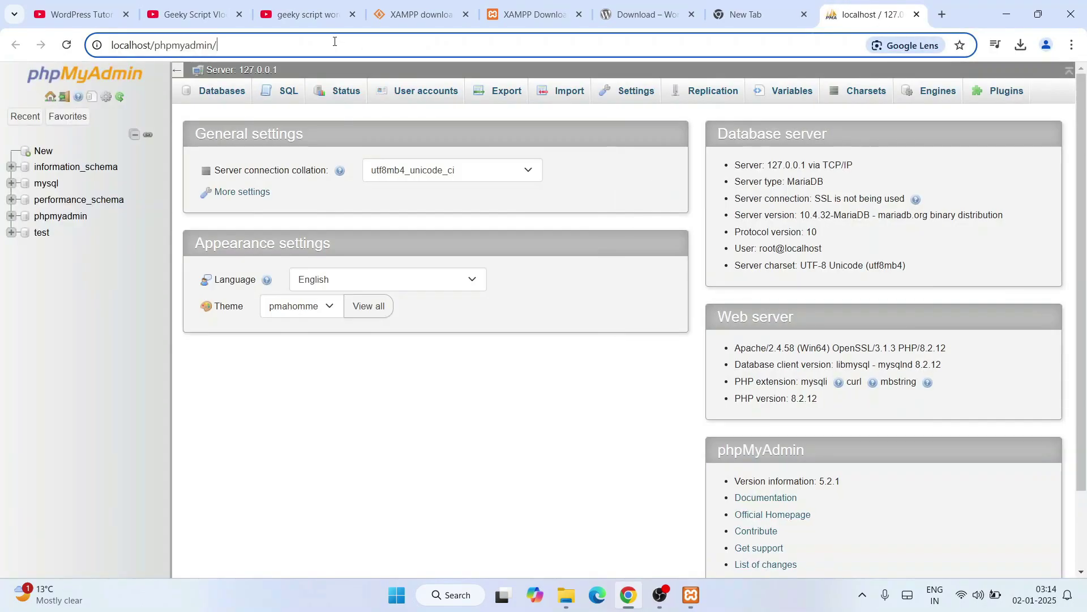
# Step: Create a new database named 'wordpress'
pyautogui.click(41, 152)
pyautogui.click(241, 207)
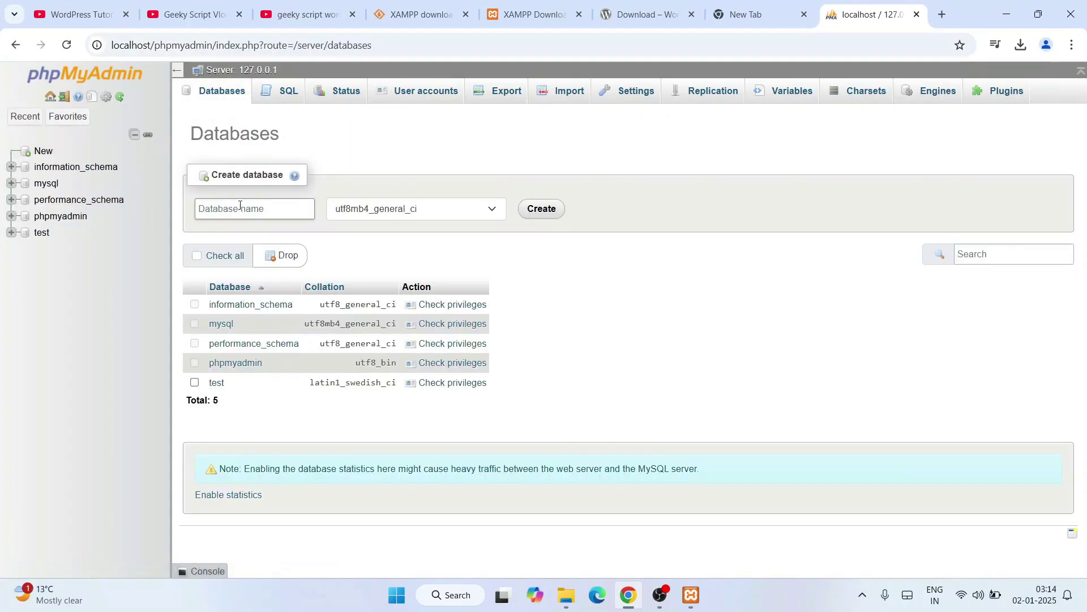
pyautogui.write('wordpress')
pyautogui.click(547, 210)
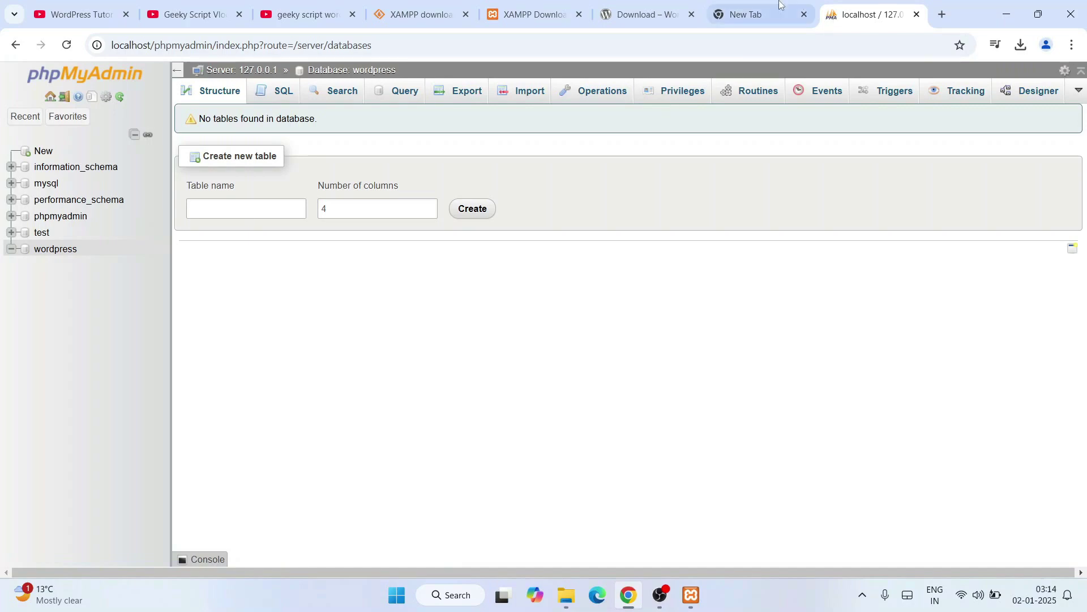
# Step: Load localhost/wordpress in the new browser tab
pyautogui.click(757, 8)
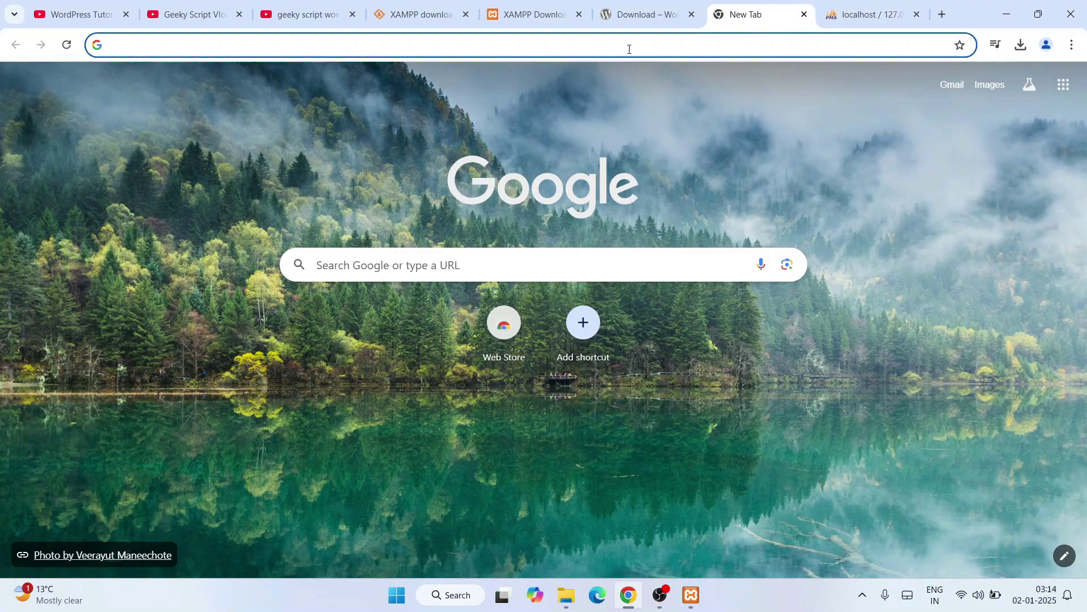
pyautogui.click(629, 49)
pyautogui.write('loca')
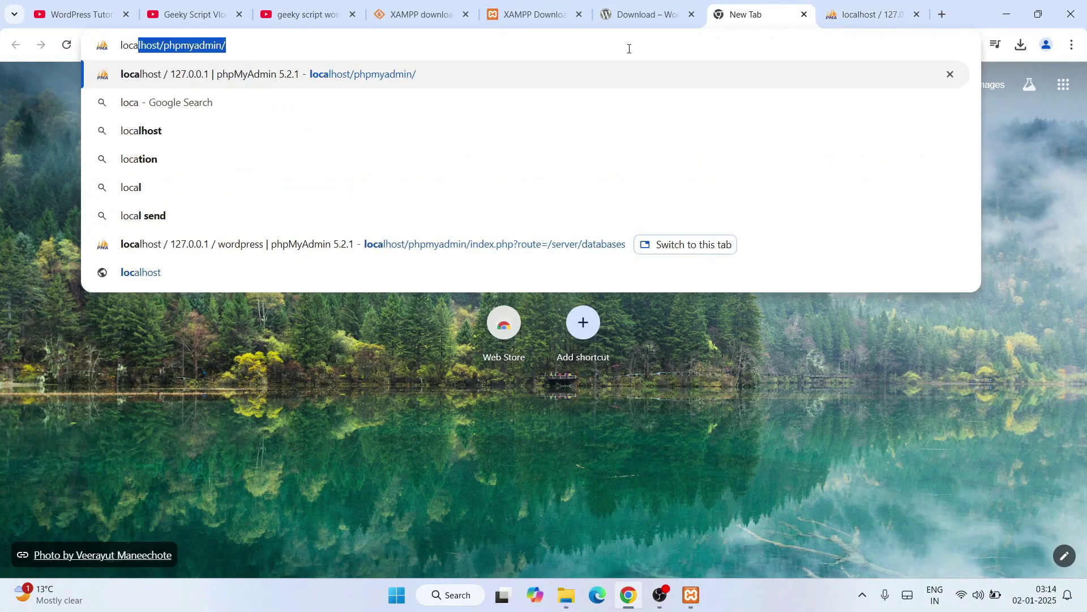
pyautogui.write('lhost/wordpress')
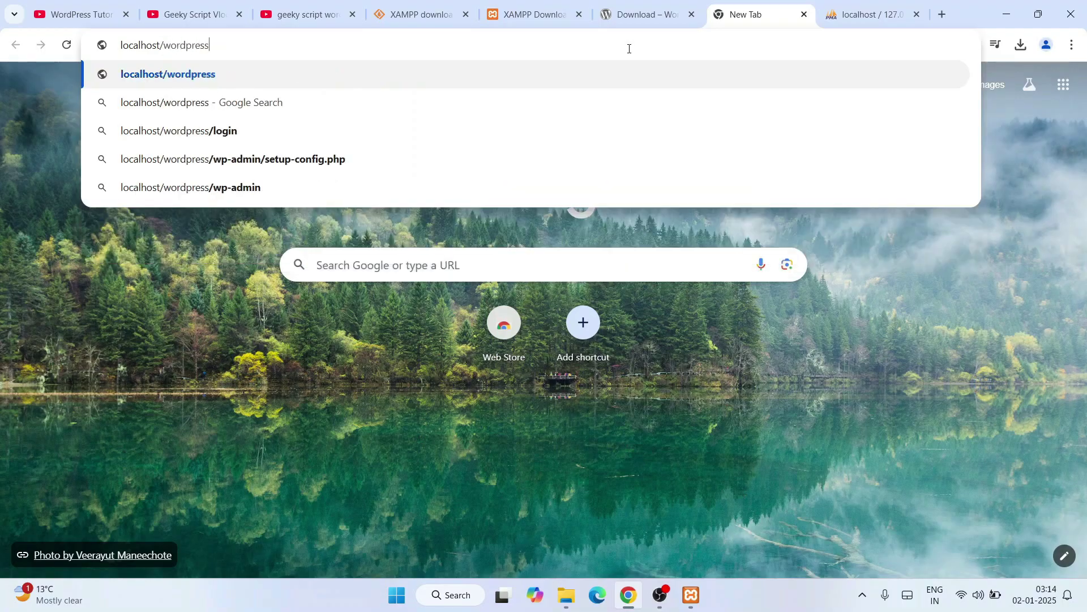
pyautogui.press('Return')
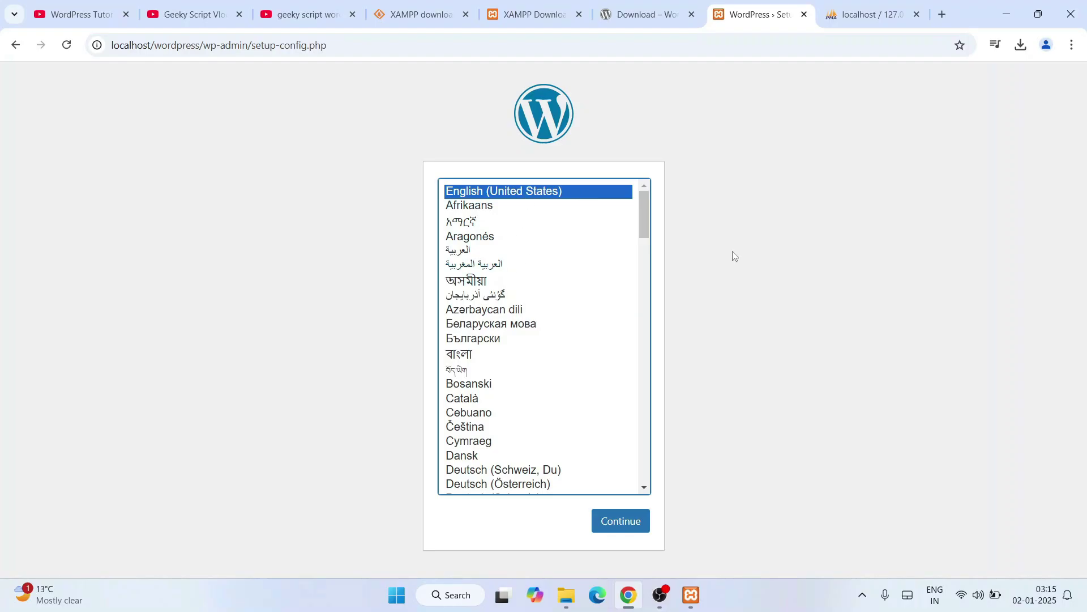
# Step: Keep English (United States), continue past the requirements notice, and choose Let's go!
pyautogui.click(620, 524)
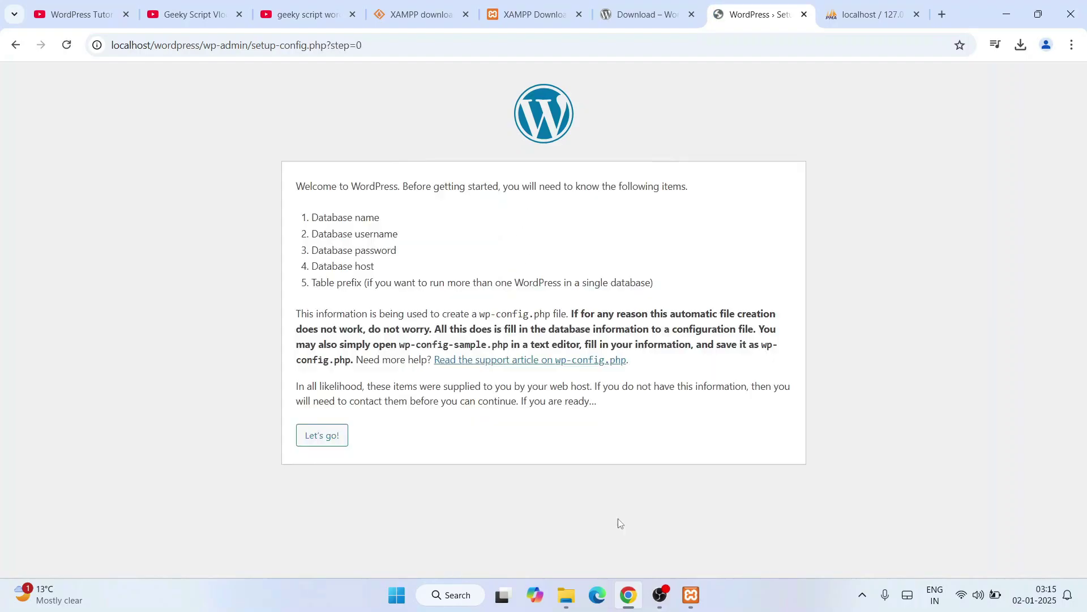
pyautogui.moveTo(323, 187); pyautogui.dragTo(563, 205)
pyautogui.click(474, 258)
pyautogui.moveTo(343, 231); pyautogui.dragTo(410, 275)
pyautogui.click(409, 276)
pyautogui.click(317, 436)
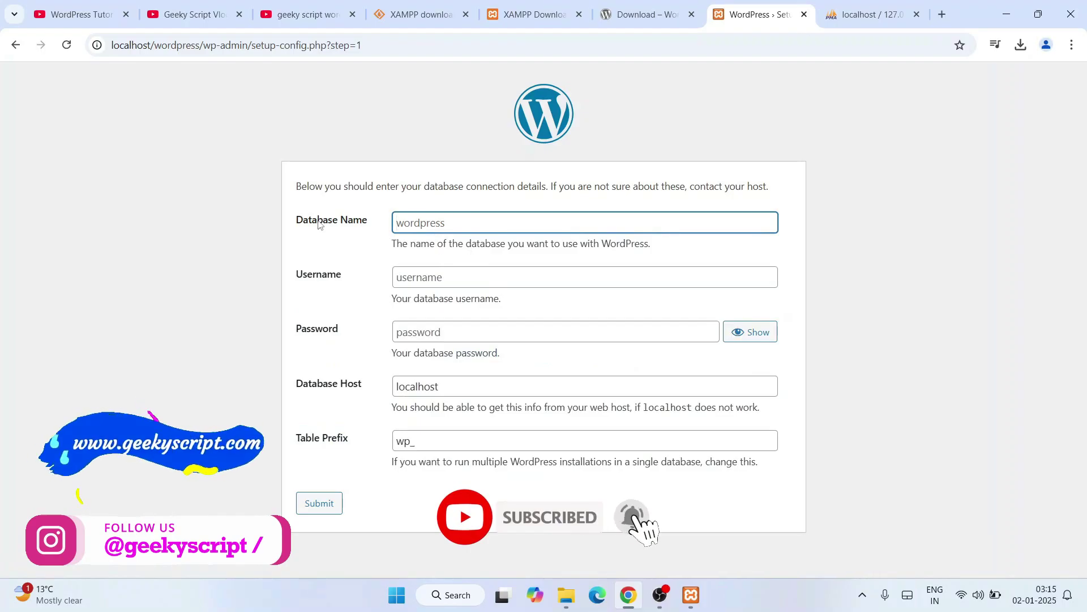
# Step: Enter database name wordpress and username root, leaving the password blank
pyautogui.click(421, 227)
pyautogui.click(872, 14)
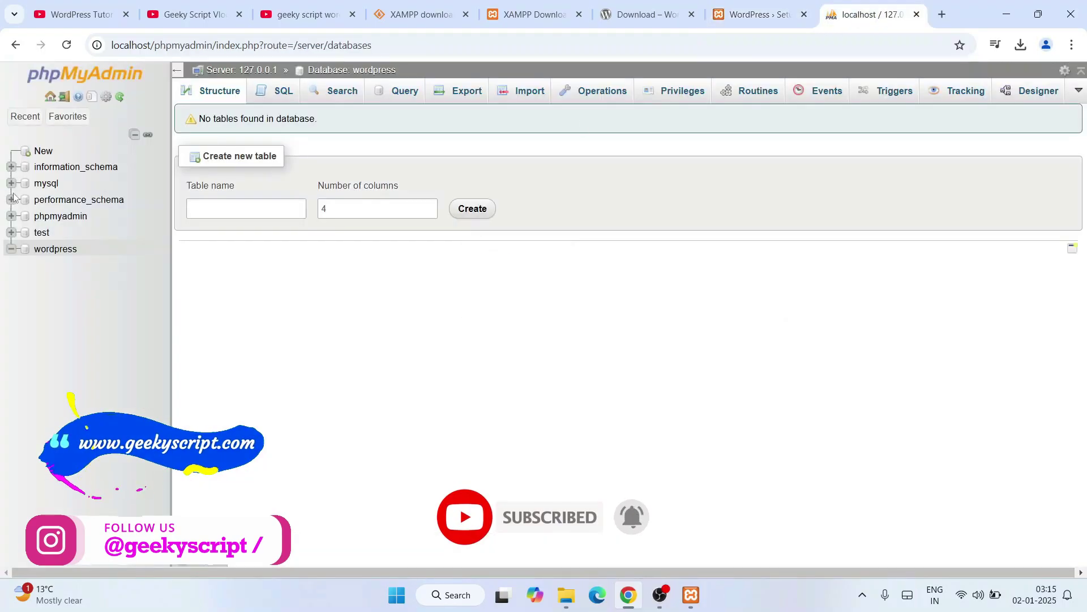
pyautogui.click(759, 15)
pyautogui.click(487, 224)
pyautogui.write('w')
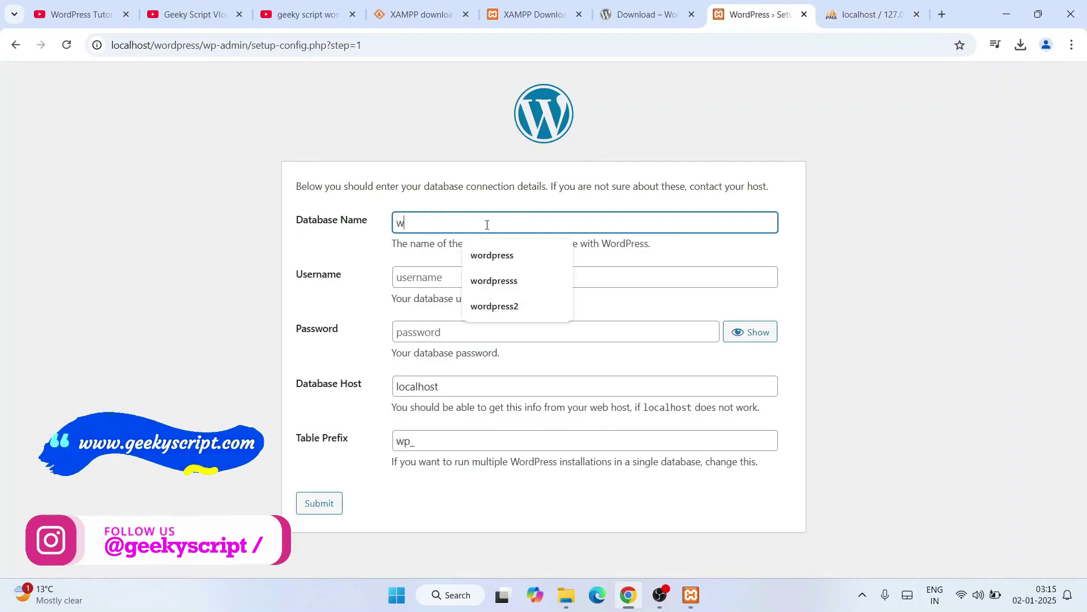
pyautogui.write('ordpress')
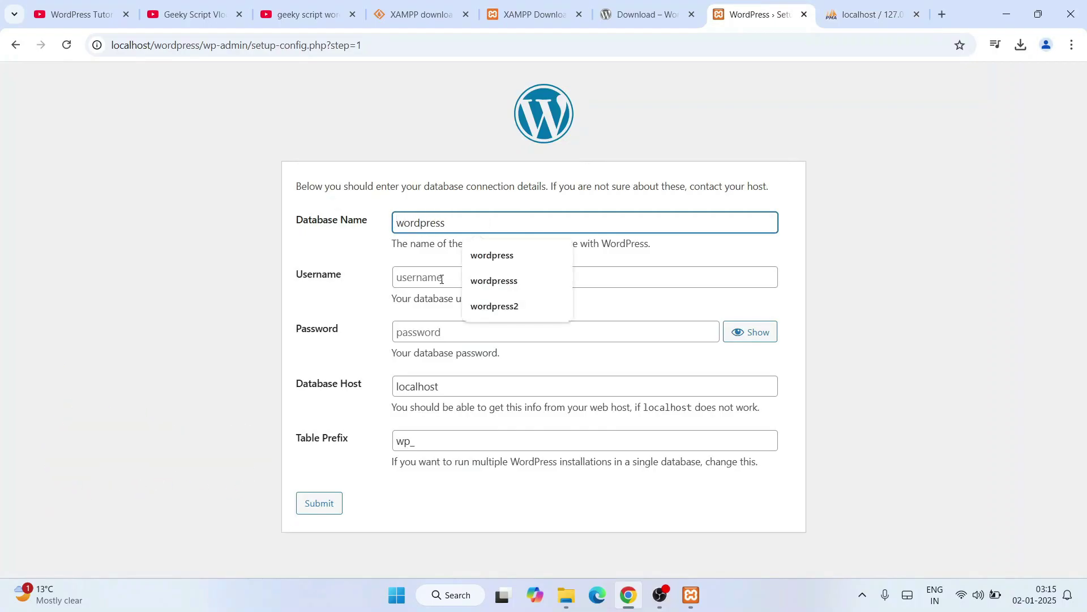
pyautogui.click(442, 279)
pyautogui.write('root')
pyautogui.click(400, 332)
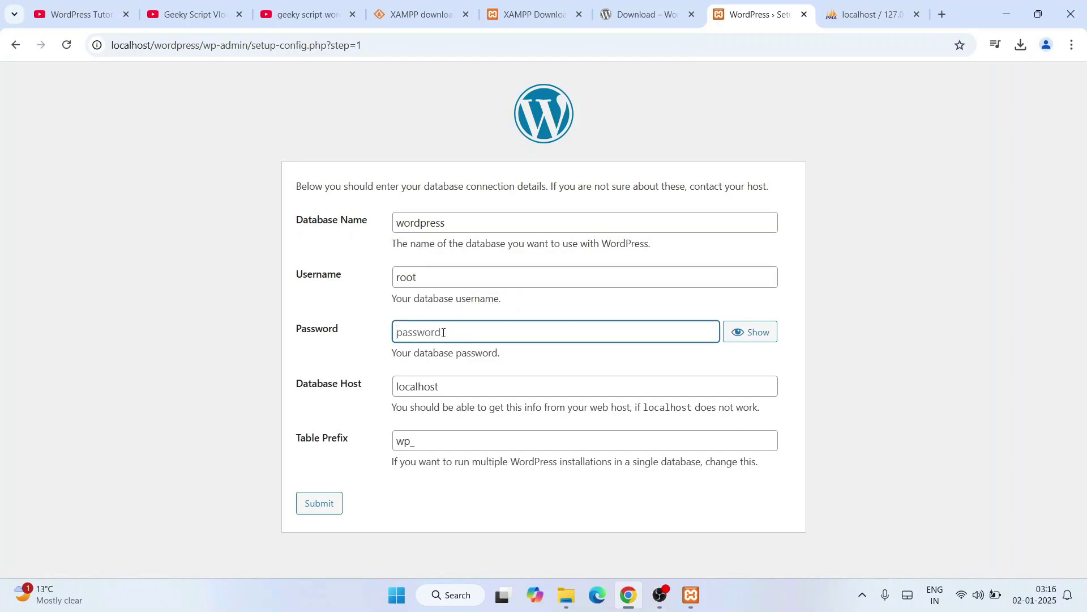
# Step: Submit the database details and run the WordPress installation
pyautogui.click(328, 514)
pyautogui.moveTo(304, 187); pyautogui.dragTo(564, 186)
pyautogui.click(405, 250)
pyautogui.click(362, 247)
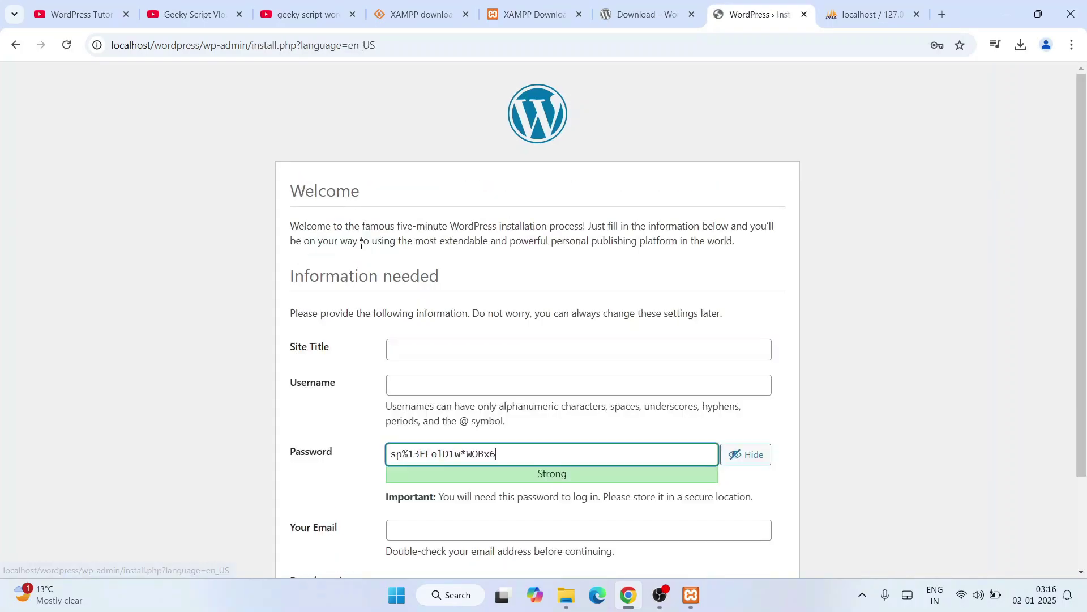
# Step: Enter site title 'Demo Website', admin username root, and a weak password, confirming its use
pyautogui.scroll(-1, 559, 172)
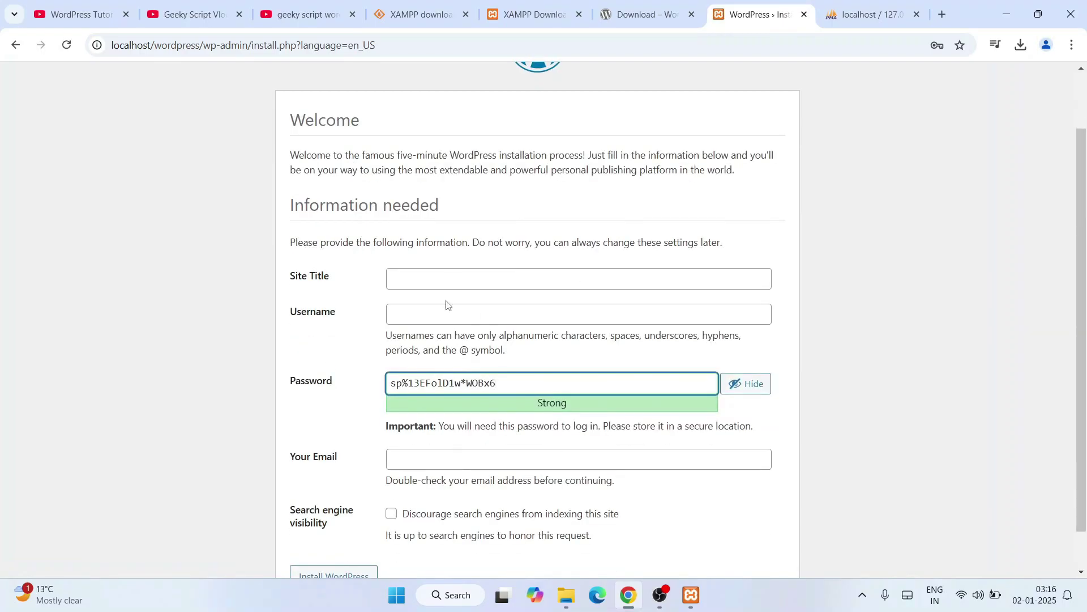
pyautogui.scroll(-1, 498, 150)
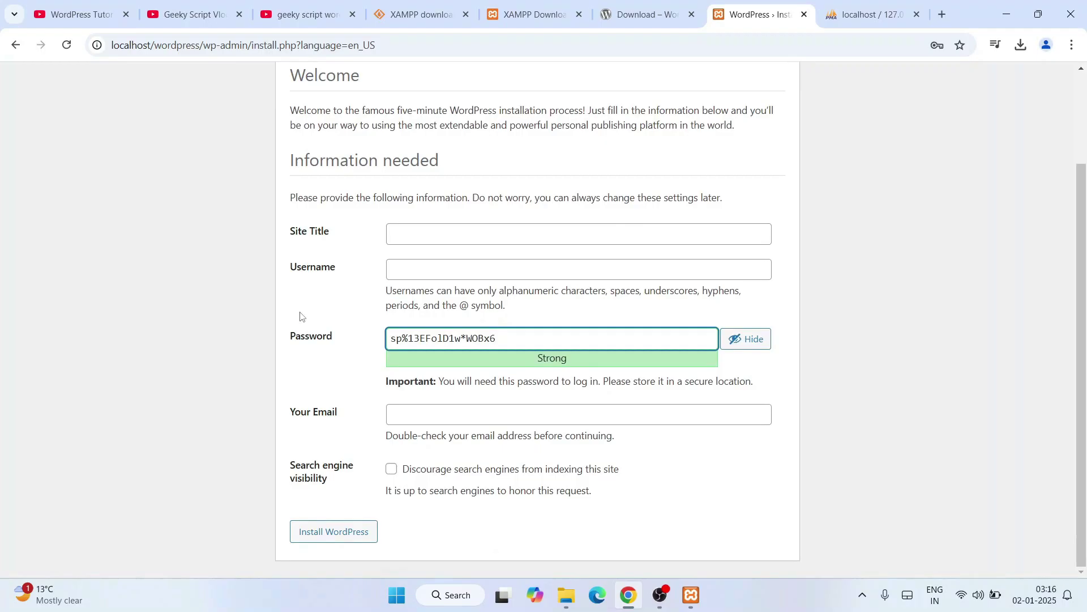
pyautogui.click(418, 228)
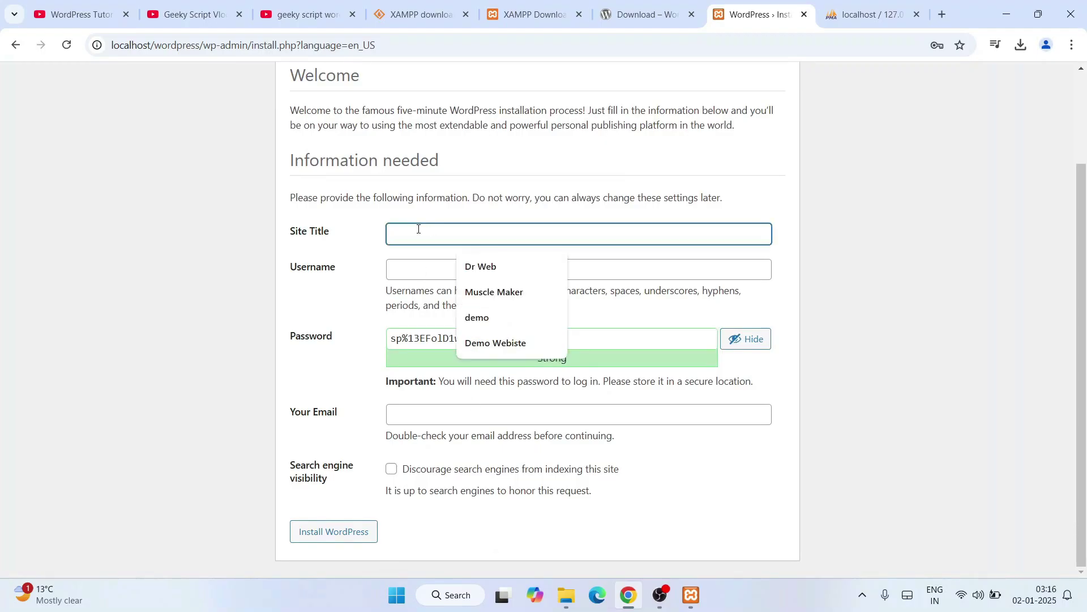
pyautogui.write('De')
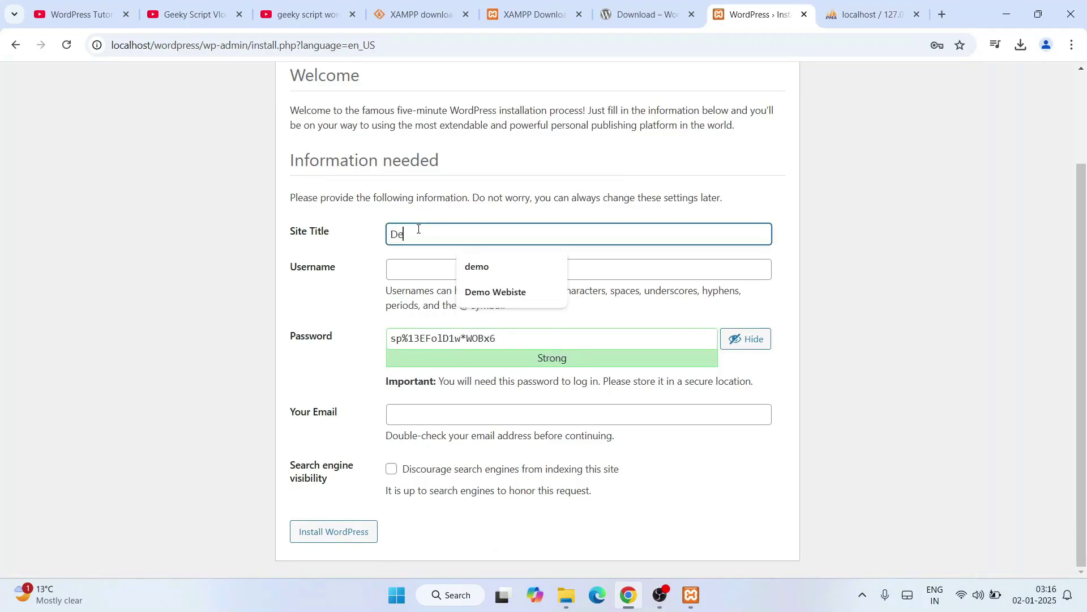
pyautogui.write('mo Website')
pyautogui.click(434, 261)
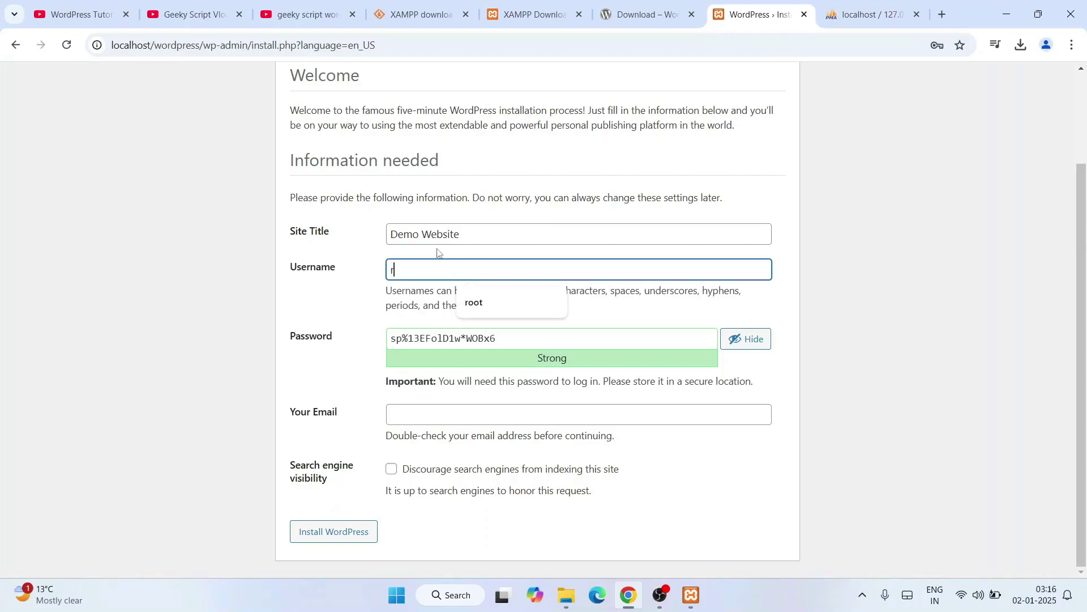
pyautogui.write('root')
pyautogui.click(450, 340)
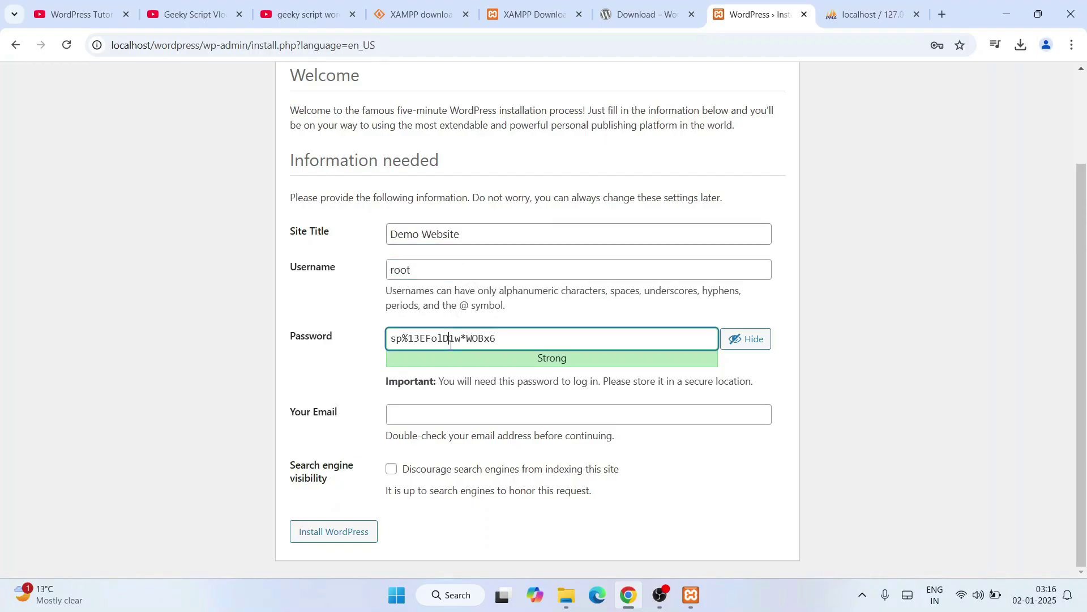
pyautogui.hotkey('ctrl', 'a')
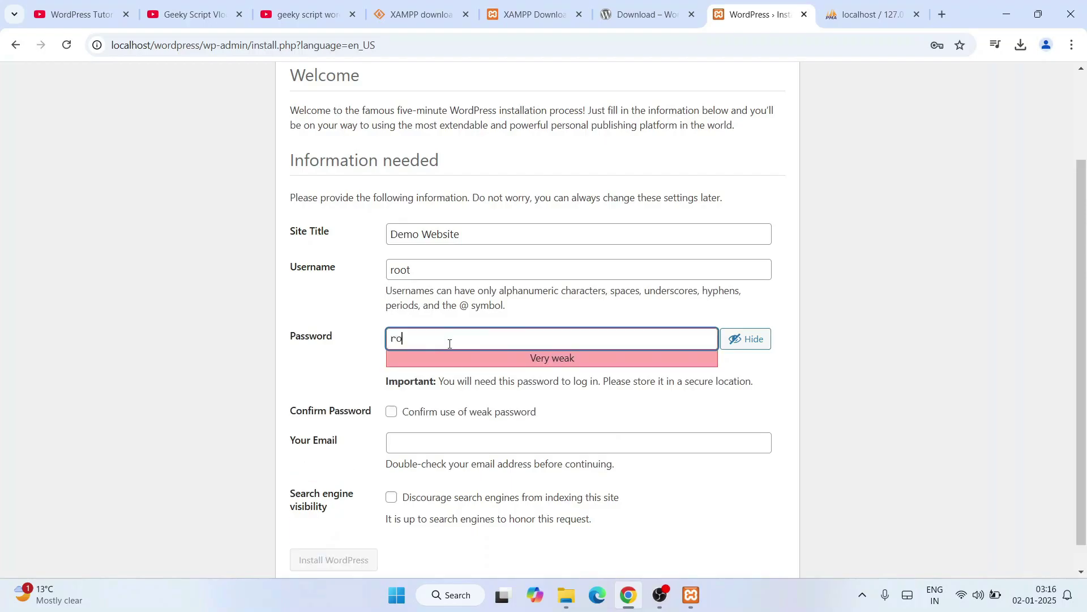
pyautogui.click(391, 412)
# Step: Fill in the admin email address from the saved suggestion and install WordPress
pyautogui.scroll(-1, 456, 394)
pyautogui.click(446, 417)
pyautogui.click(479, 447)
pyautogui.tripleClick(583, 420)
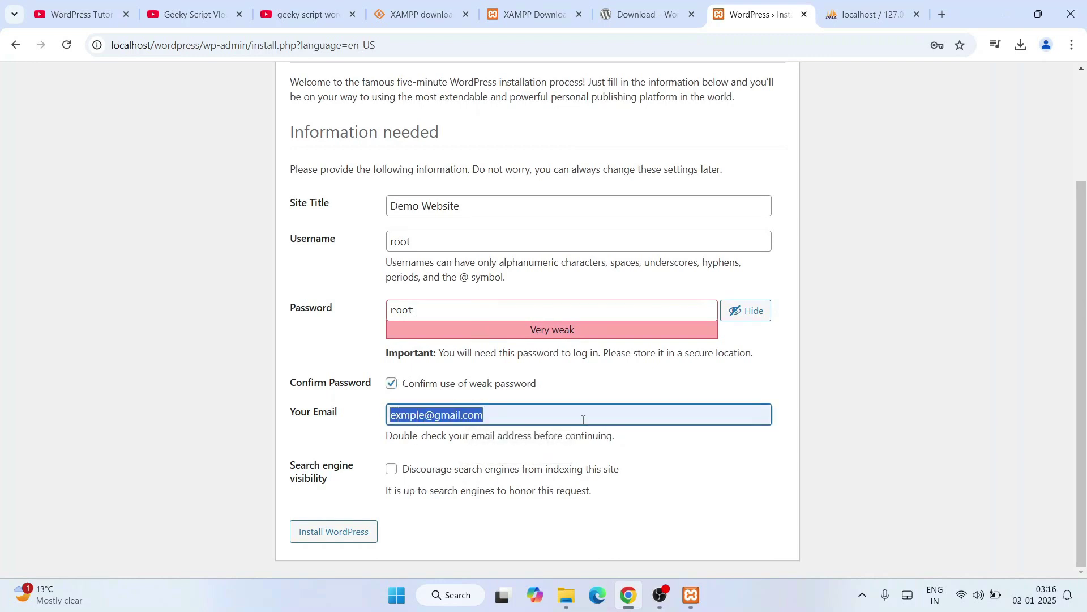
pyautogui.click(446, 430)
pyautogui.moveTo(484, 416); pyautogui.dragTo(382, 415)
pyautogui.click(504, 416)
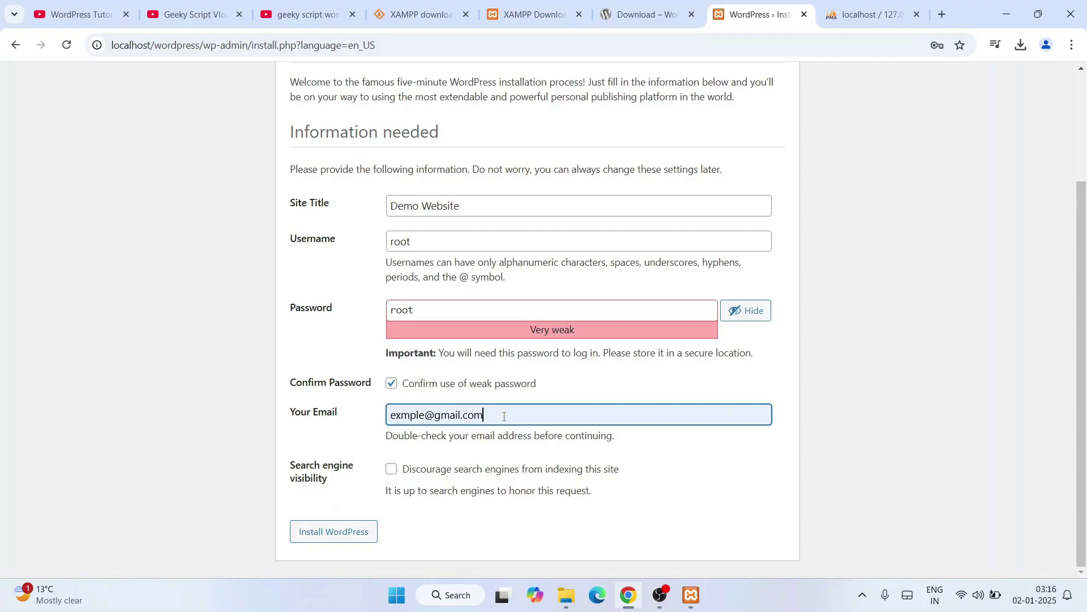
pyautogui.click(334, 534)
pyautogui.moveTo(340, 226); pyautogui.dragTo(604, 235)
pyautogui.click(606, 237)
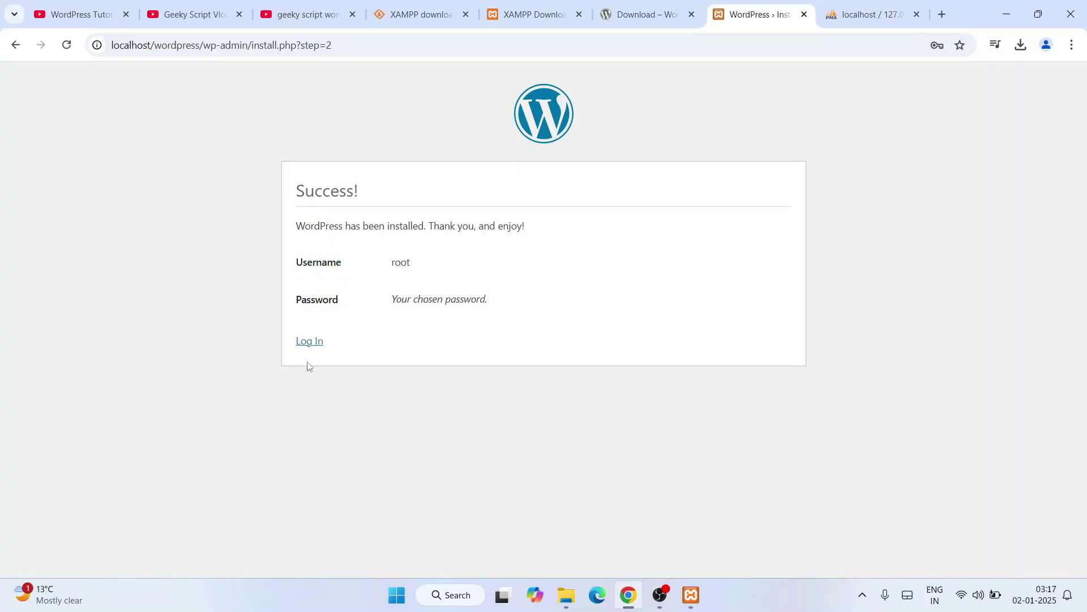
# Step: Log in as root with the account password and Remember Me ticked
pyautogui.click(315, 343)
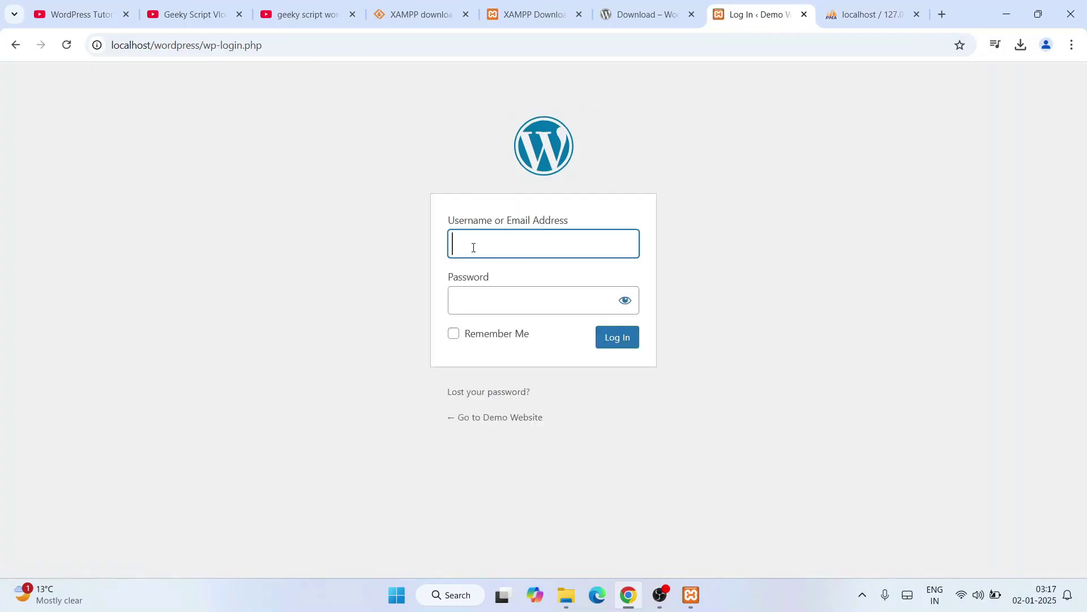
pyautogui.press('Return')
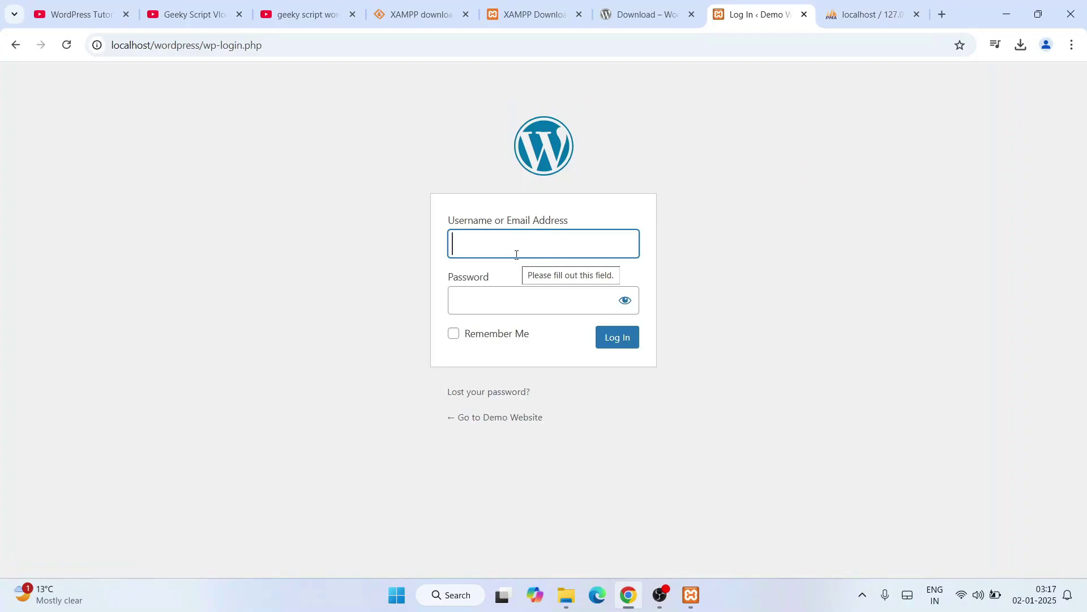
pyautogui.write('root')
pyautogui.click(522, 296)
pyautogui.write('•')
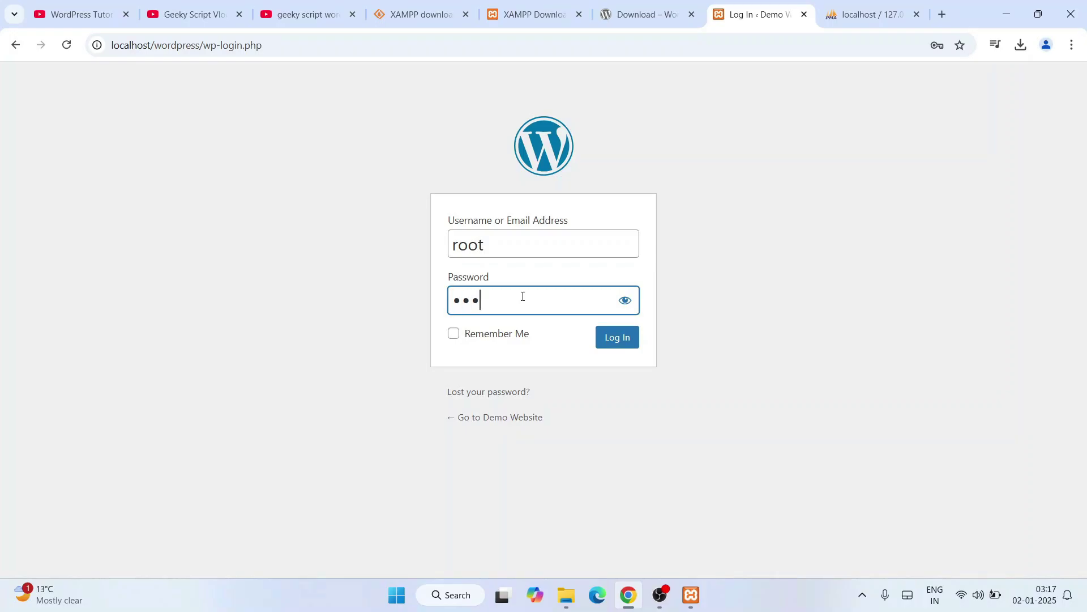
pyautogui.click(477, 335)
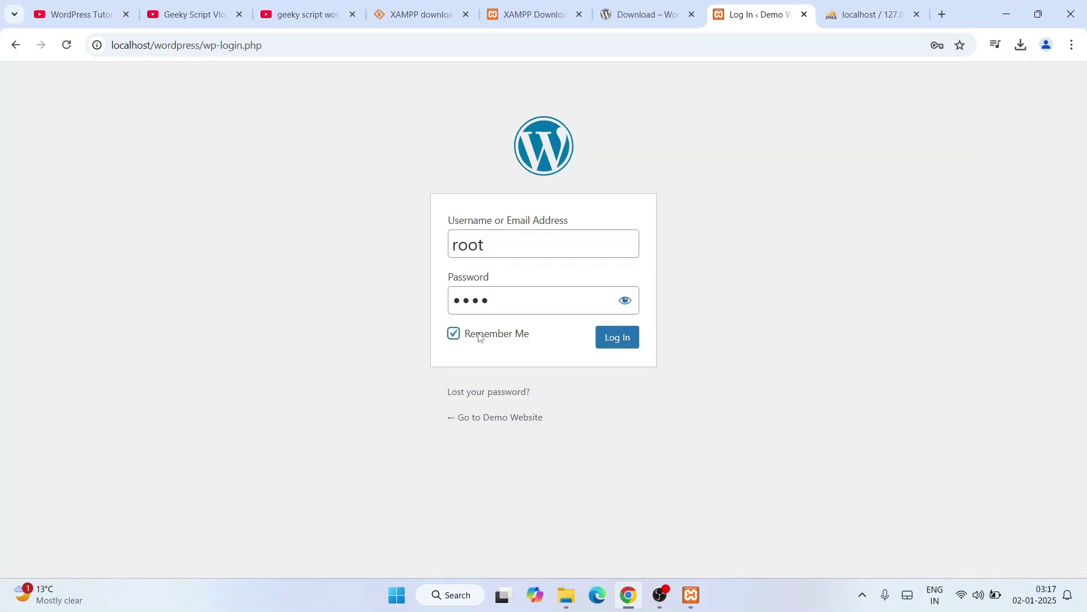
pyautogui.click(617, 340)
pyautogui.tripleClick(206, 193)
pyautogui.click(906, 217)
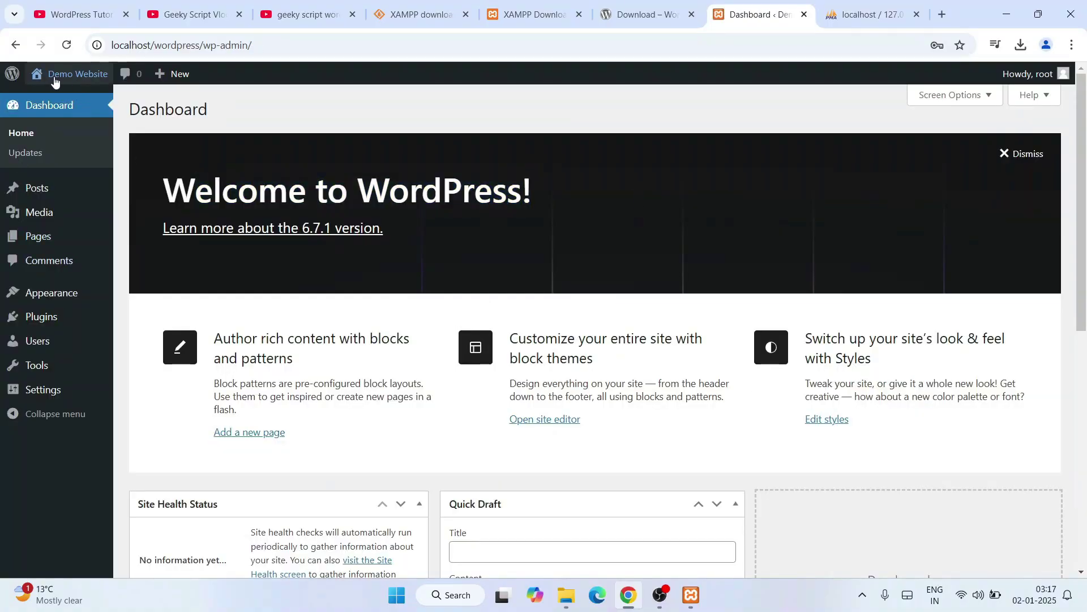
# Step: Visit the Demo Website front page and scroll through it
pyautogui.moveTo(55, 82)
pyautogui.click(53, 99)
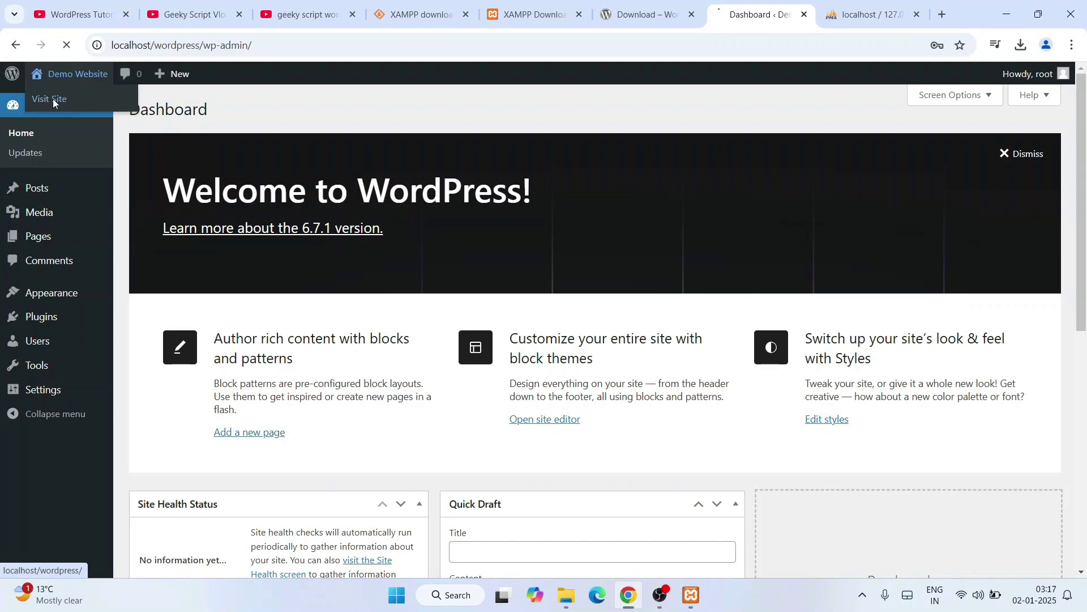
pyautogui.scroll(-5, 503, 237)
pyautogui.scroll(5, 482, 266)
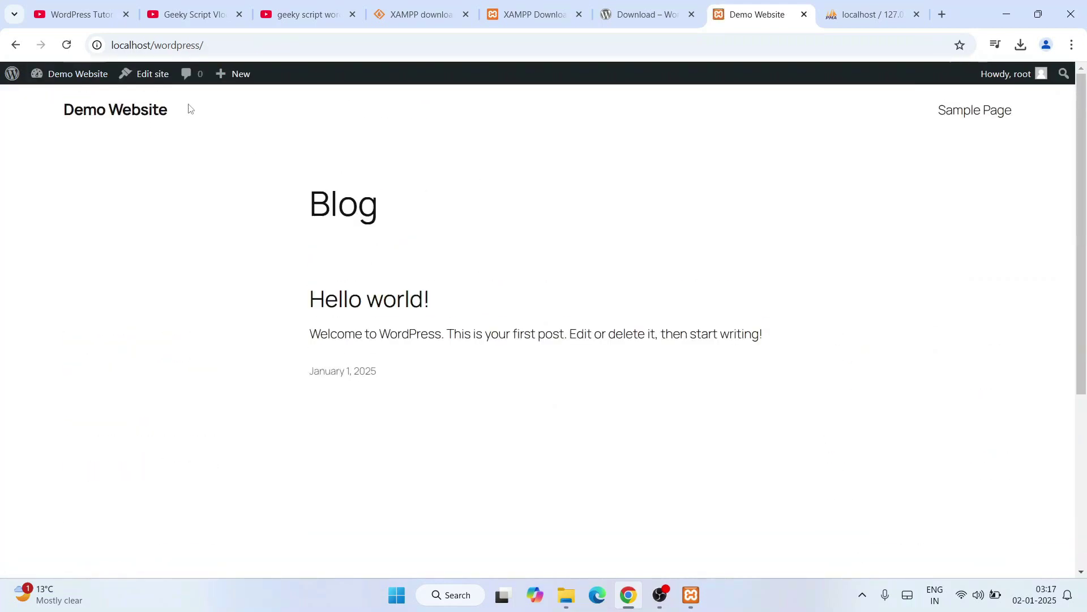
# Step: Return to the Dashboard and open Appearance > Themes
pyautogui.moveTo(68, 74)
pyautogui.click(54, 101)
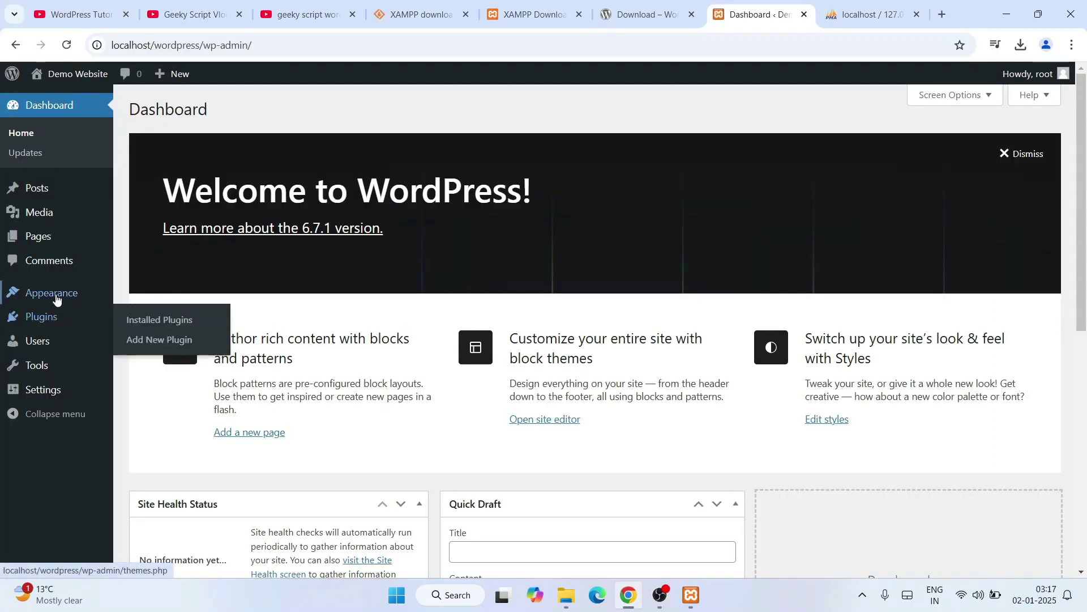
pyautogui.moveTo(56, 299)
pyautogui.click(152, 296)
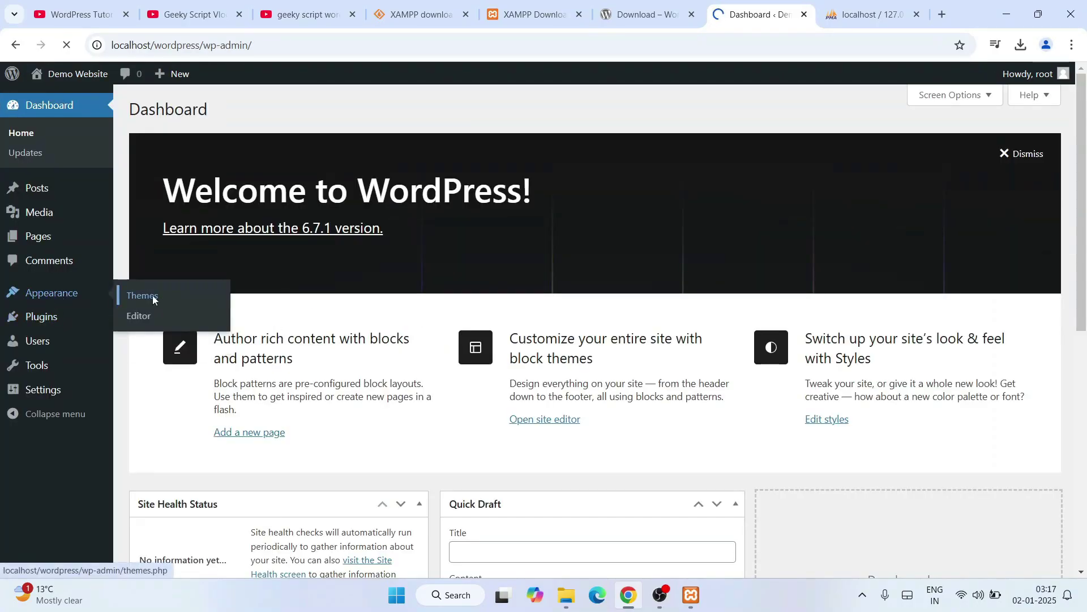
pyautogui.scroll(-2, 728, 206)
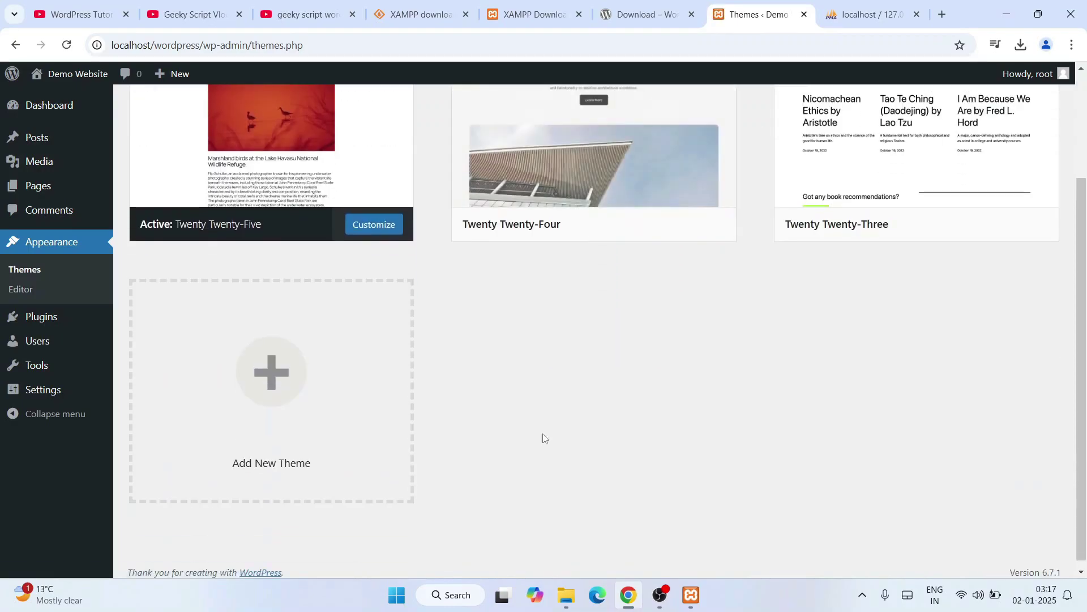
# Step: Scroll through the popular themes under Add New Theme, then switch to the YouTube tab
pyautogui.click(394, 383)
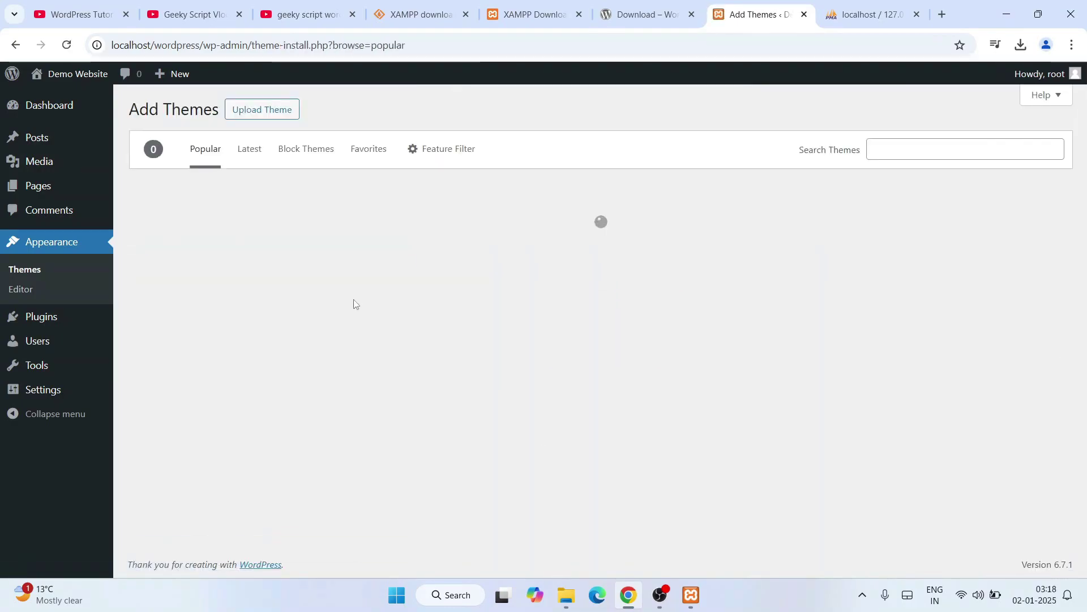
pyautogui.scroll(-4, 697, 210)
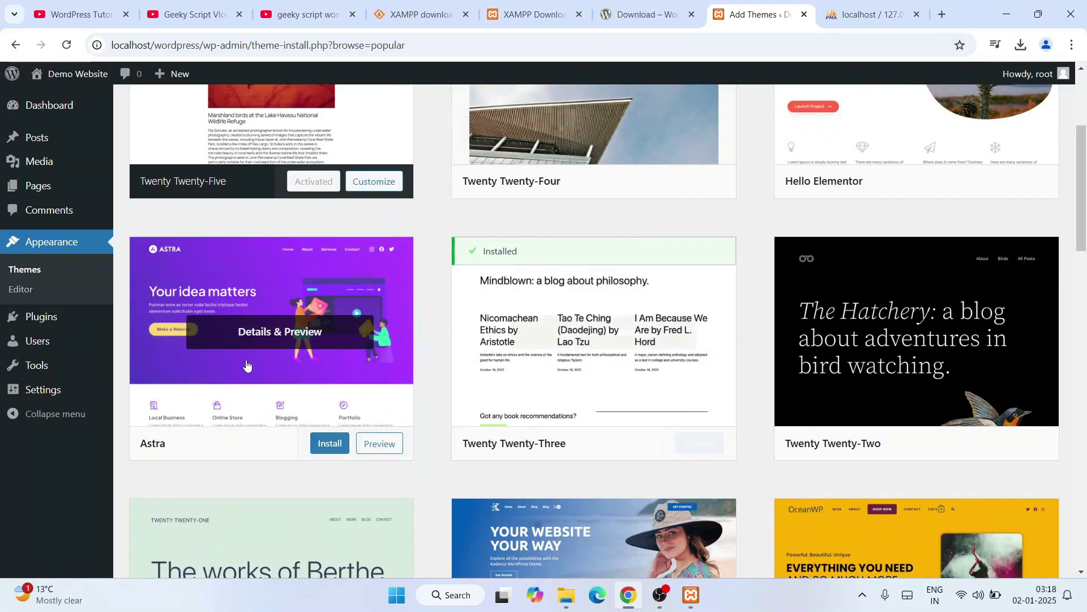
pyautogui.scroll(-4, 652, 318)
pyautogui.scroll(-5, 648, 383)
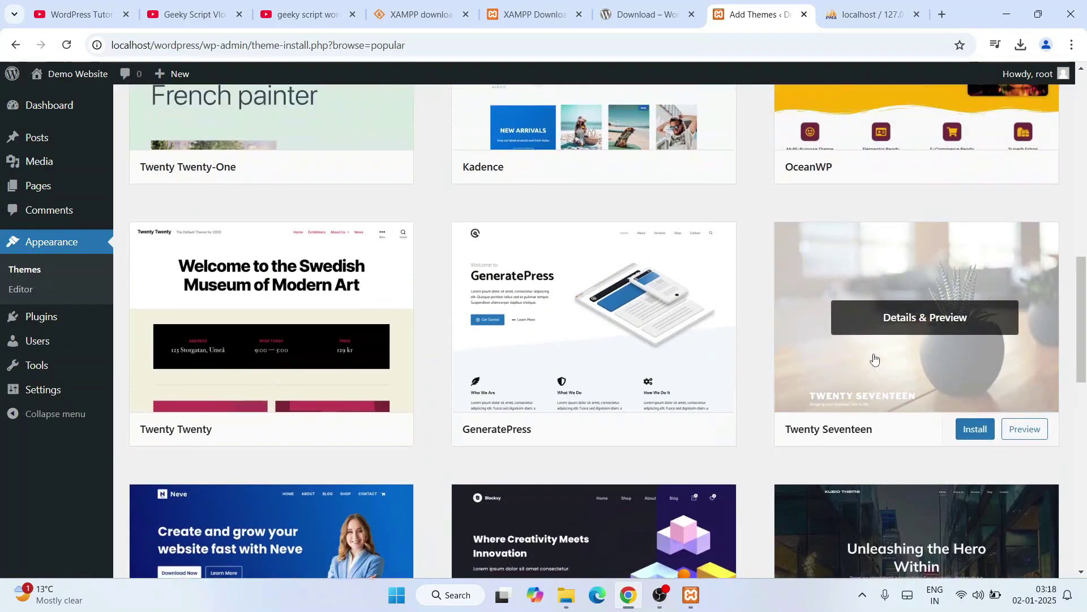
pyautogui.scroll(4, 875, 358)
pyautogui.scroll(3, 826, 355)
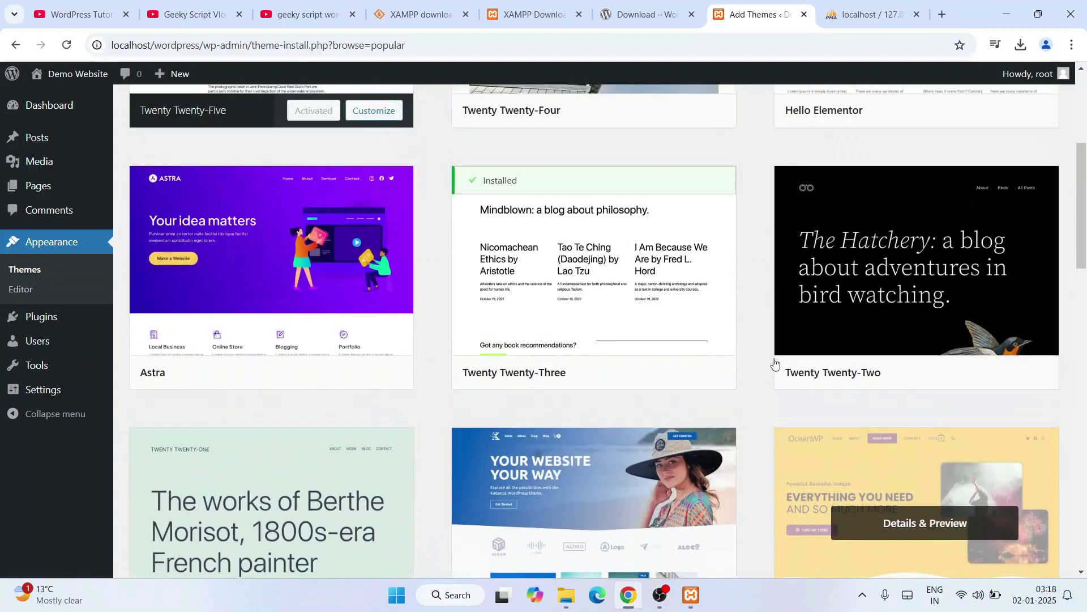
pyautogui.hotkey('ctrl', '3')
# Step: Scroll through the YouTube results for 'geeky script wordpress'
pyautogui.moveTo(365, 241)
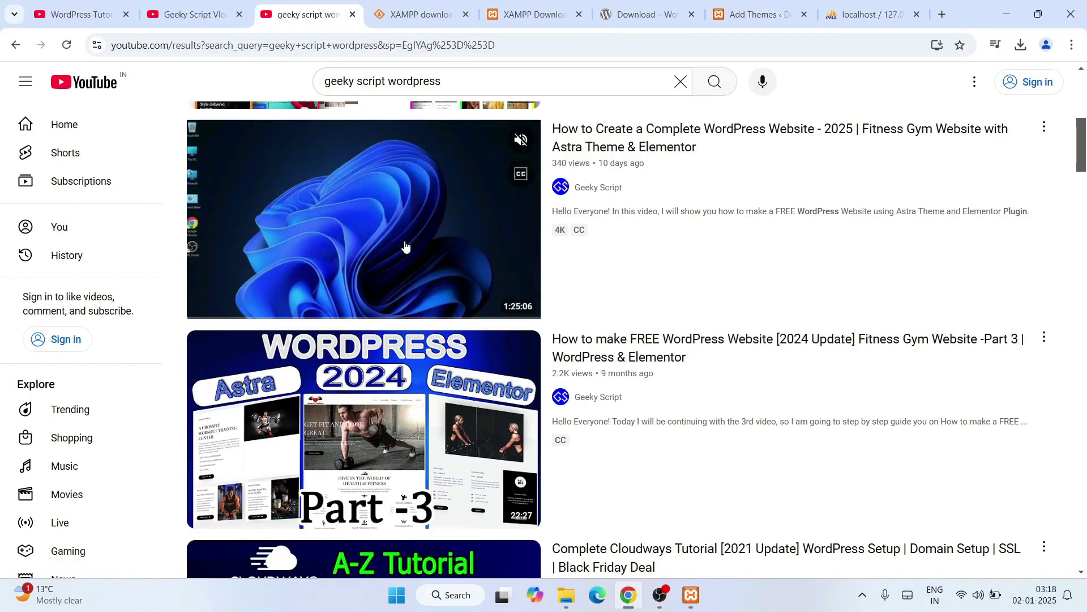
pyautogui.scroll(3, 470, 367)
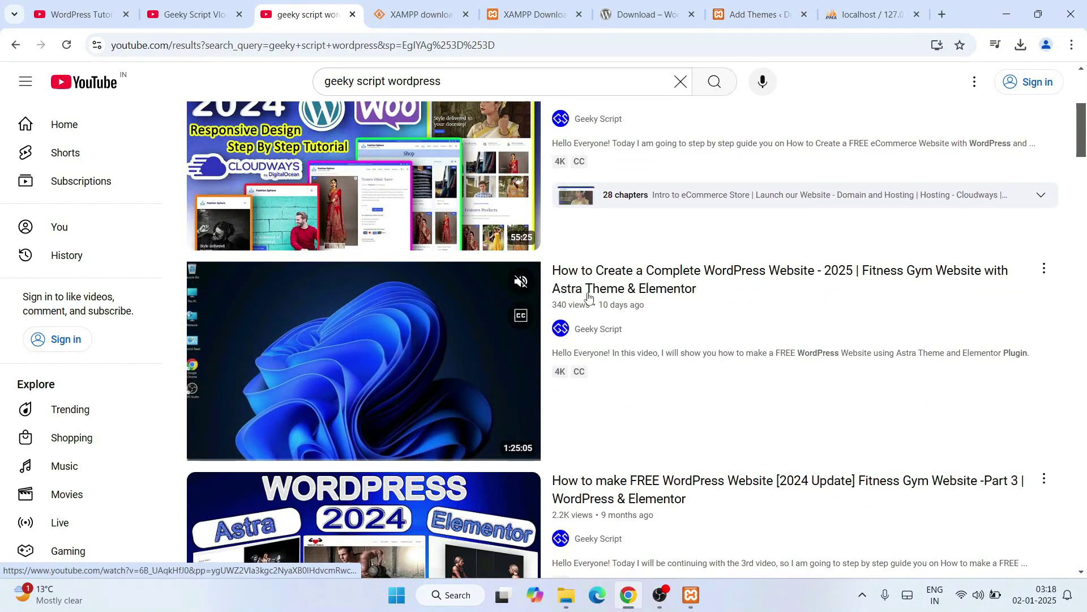
pyautogui.scroll(1, 708, 303)
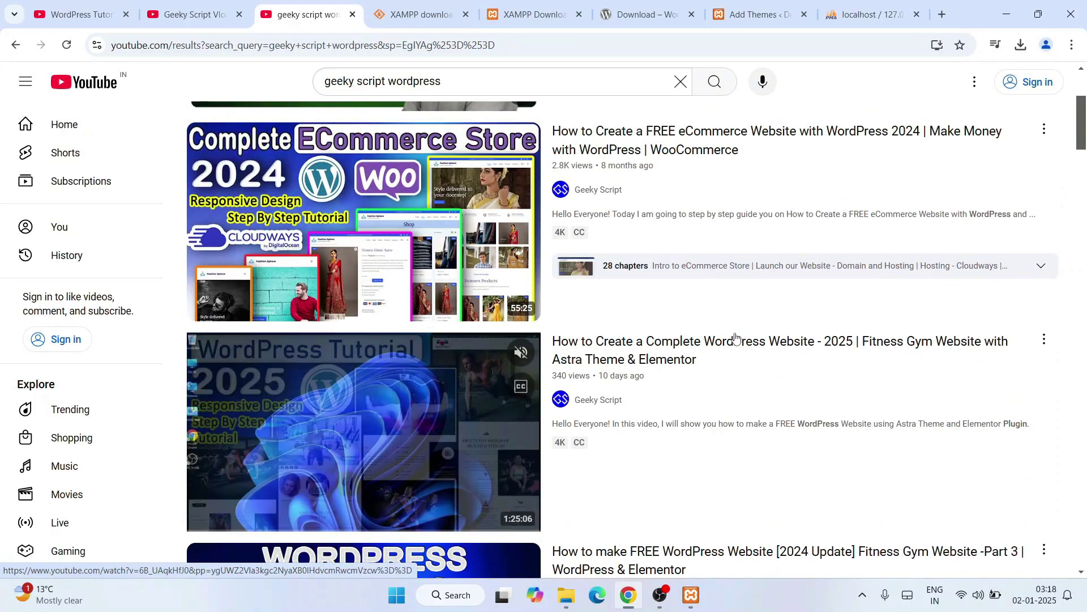
pyautogui.moveTo(458, 196)
pyautogui.scroll(-5, 695, 214)
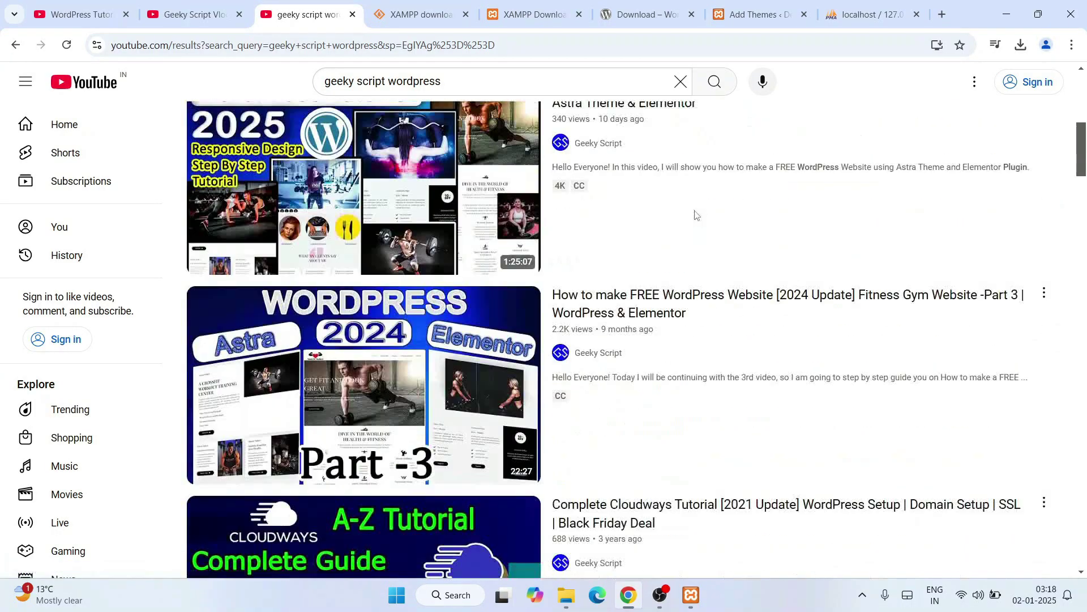
# Step: View the Complete WordPress Tutorial for Beginners - 2025 video, then return to phpMyAdmin's wordpress database
pyautogui.click(81, 11)
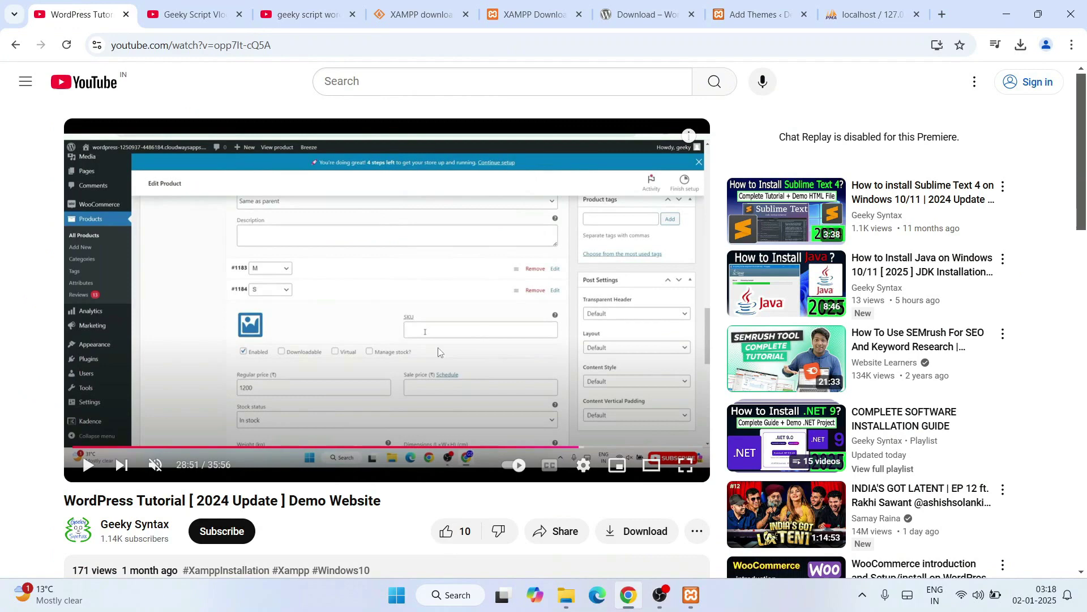
pyautogui.click(14, 45)
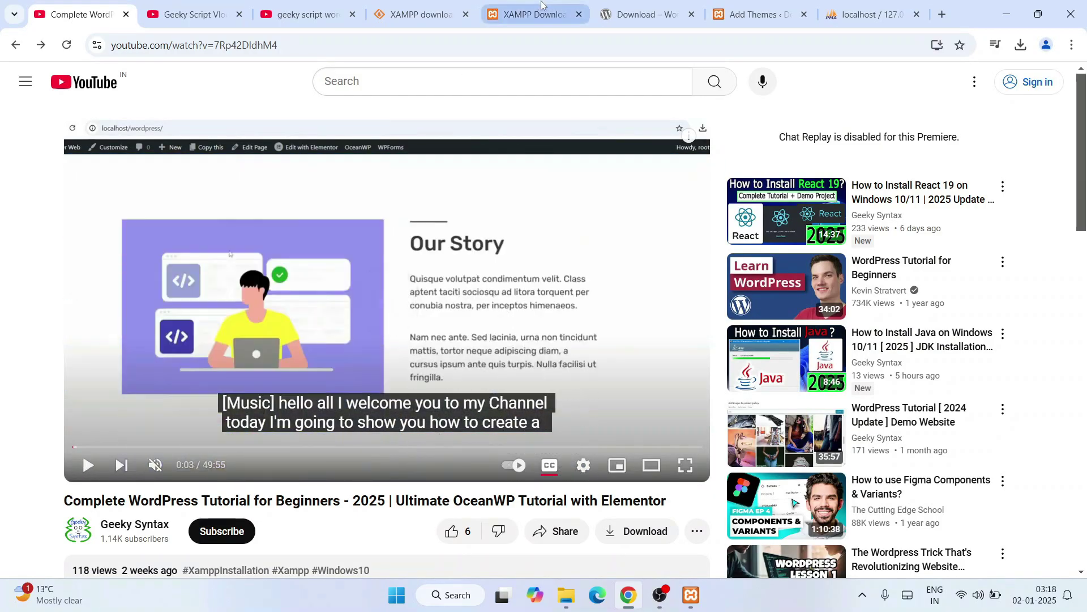
pyautogui.click(881, 19)
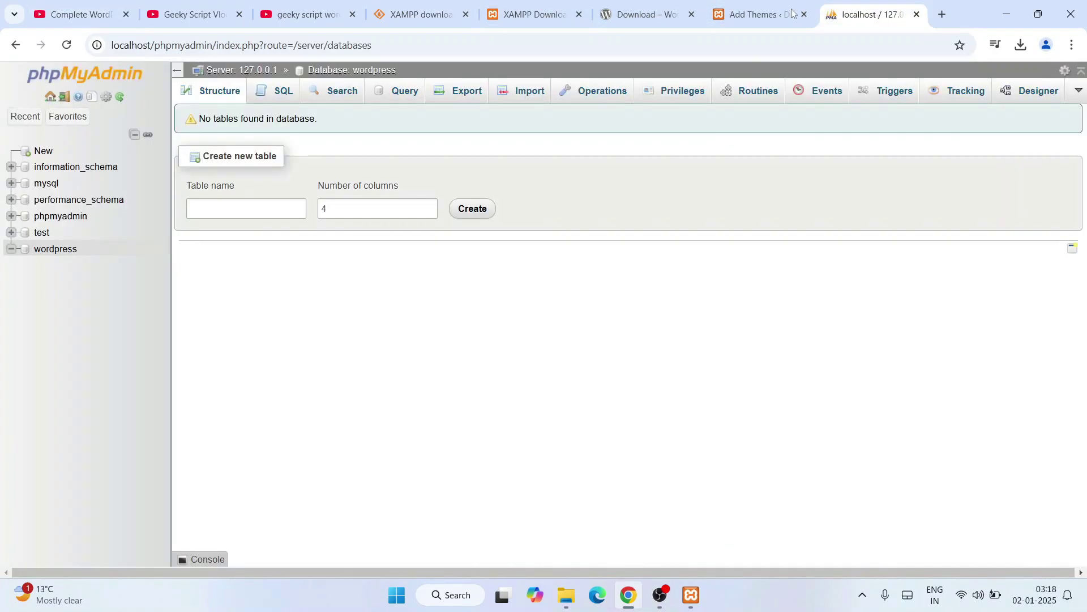
# Step: Browse popular themes Kadence, OceanWP, GeneratePress and Twenty Seventeen in the Add Themes catalogue
pyautogui.click(792, 13)
pyautogui.scroll(-2, 605, 193)
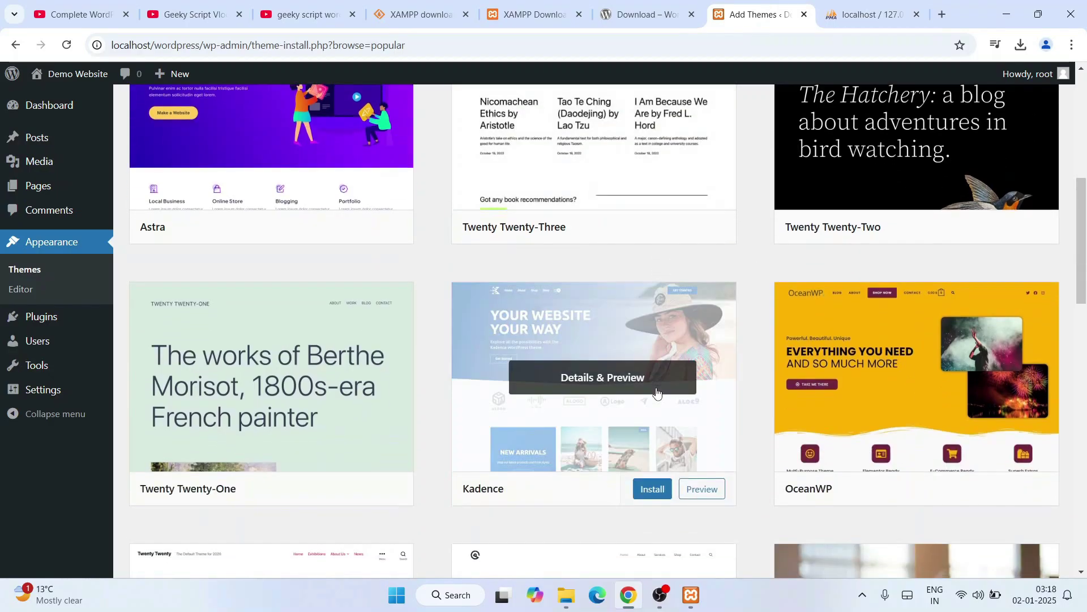
pyautogui.scroll(-1, 657, 392)
pyautogui.scroll(1, 563, 416)
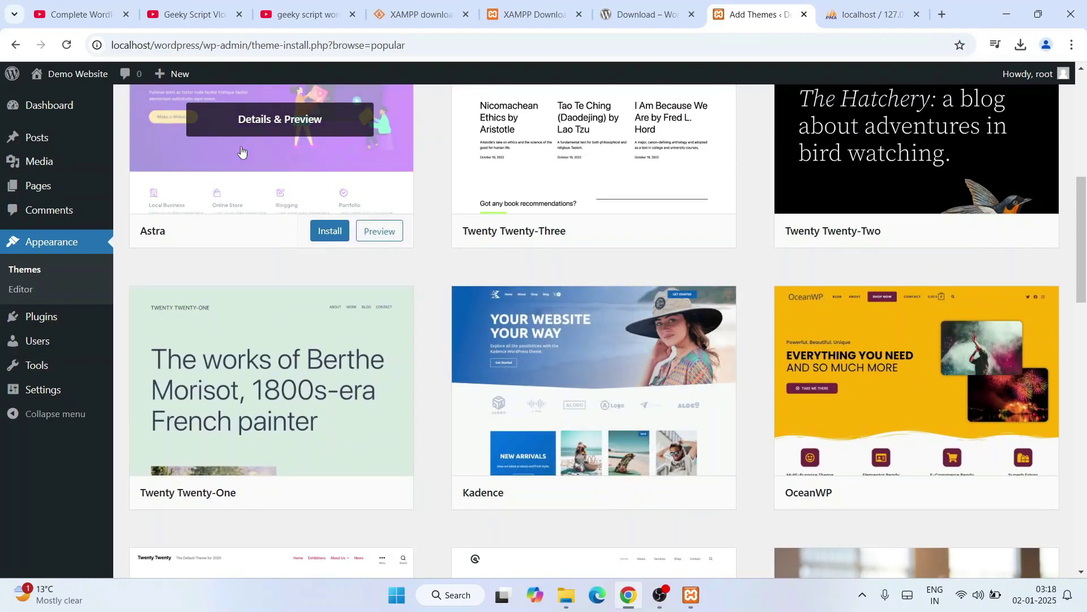
pyautogui.scroll(-2, 832, 248)
pyautogui.scroll(-2, 624, 393)
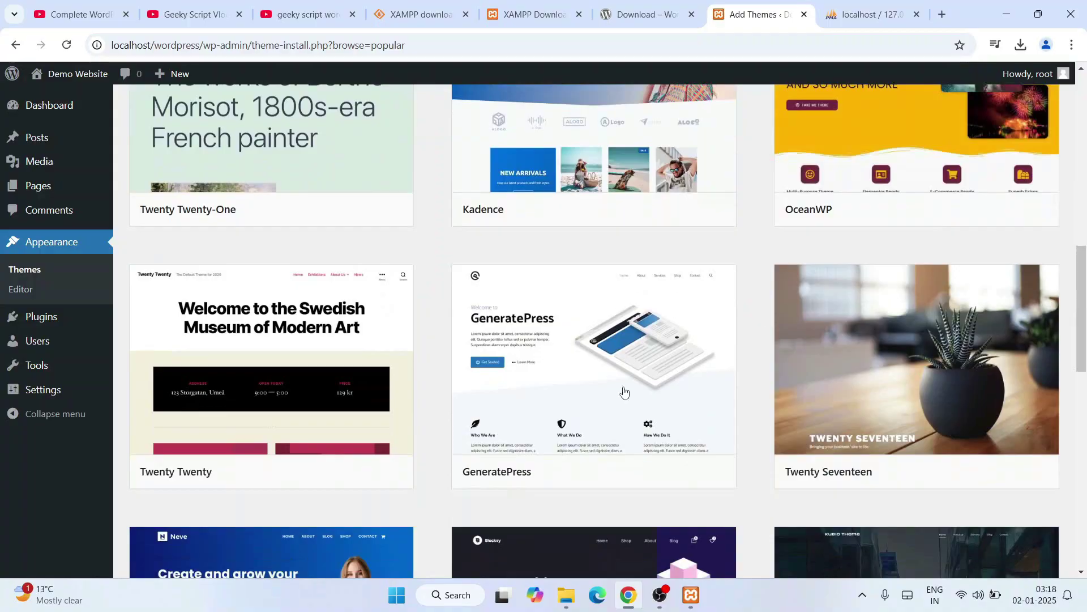
pyautogui.moveTo(38, 324)
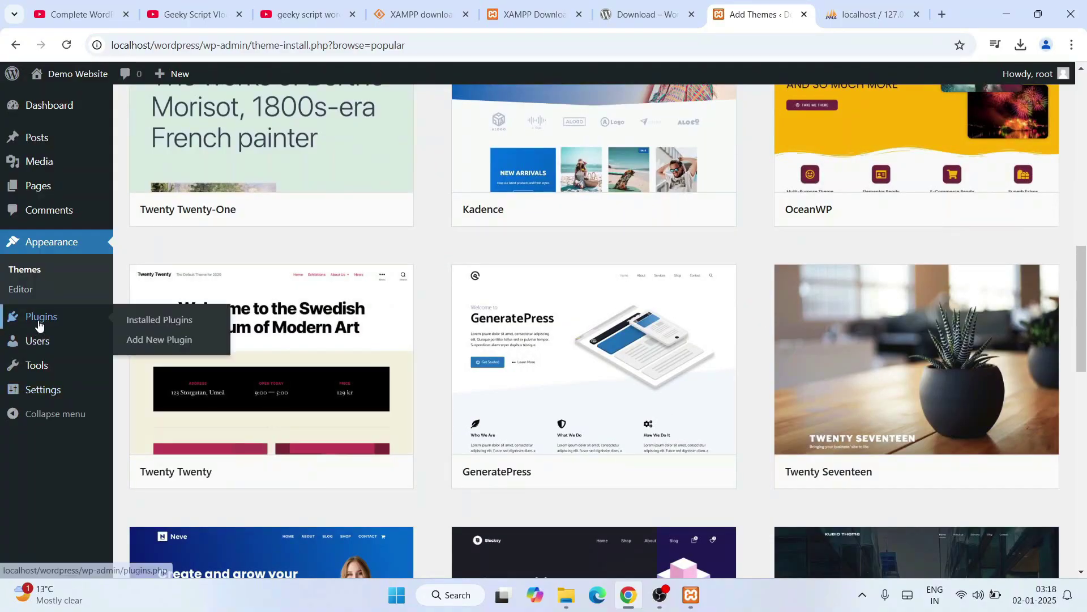
# Step: Review the installed Akismet and Hello Dolly plugins, then search new plugins for 'elemento'
pyautogui.click(151, 320)
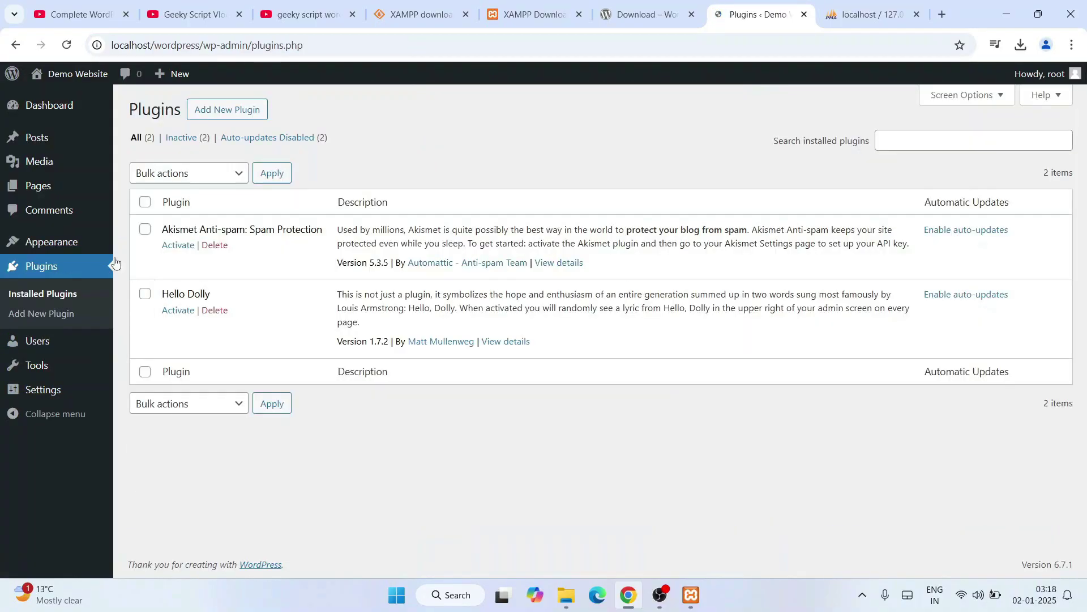
pyautogui.click(218, 116)
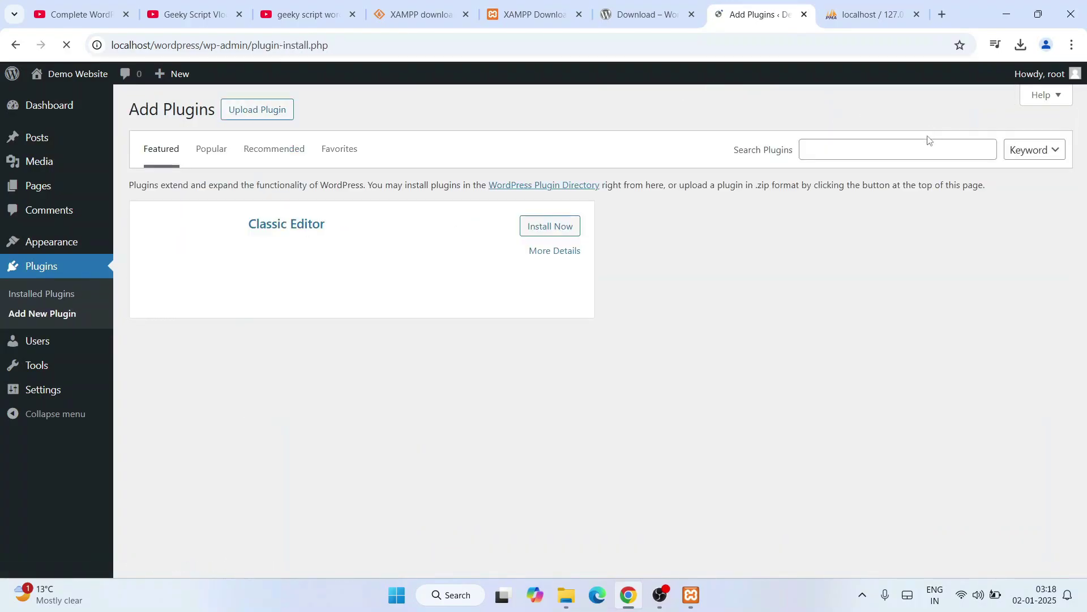
pyautogui.click(910, 149)
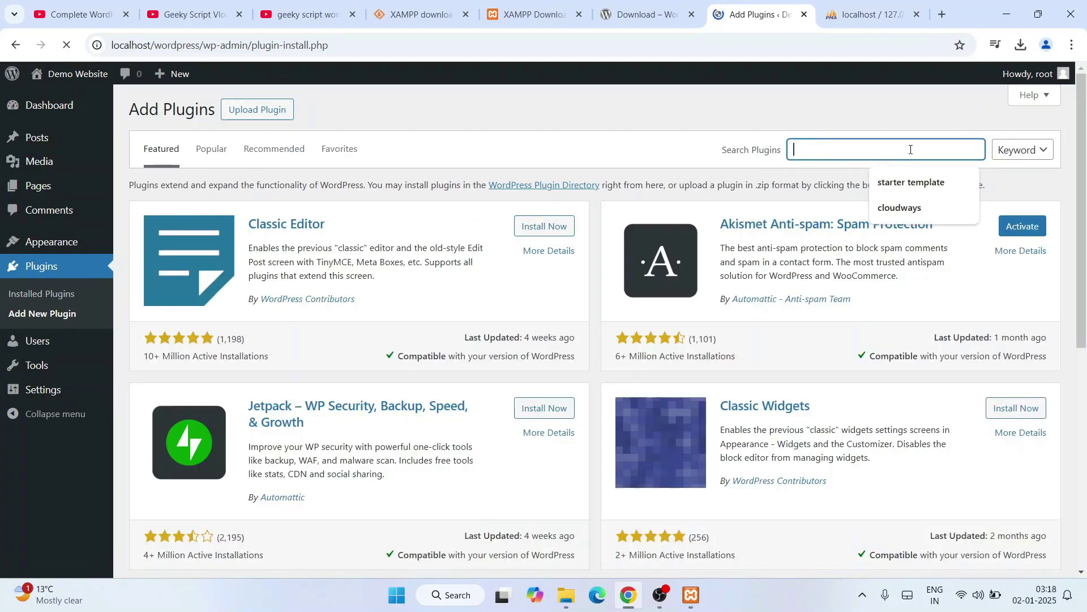
pyautogui.write('elementor')
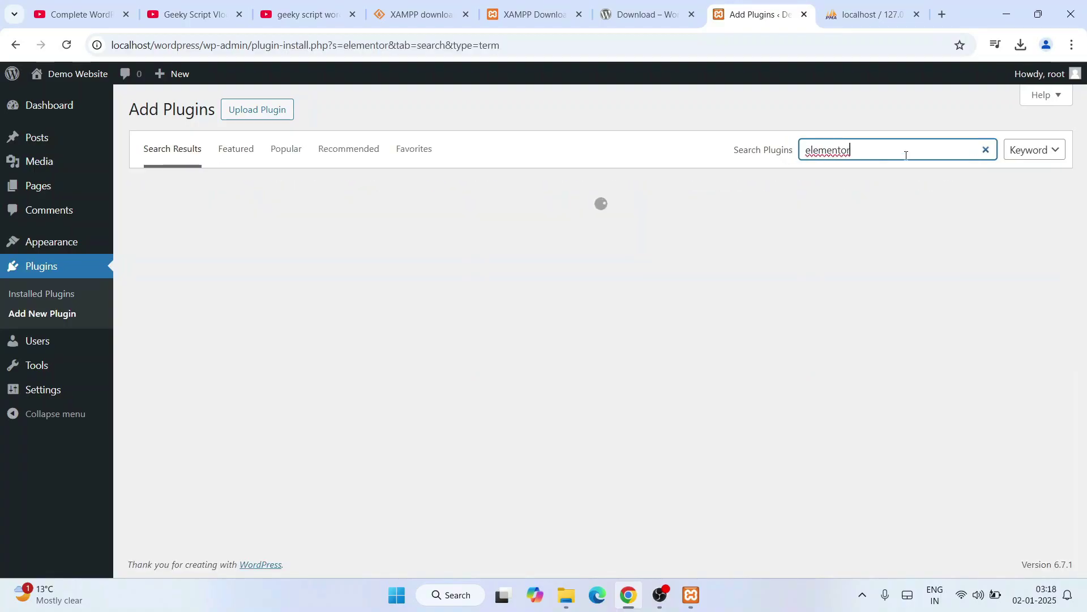